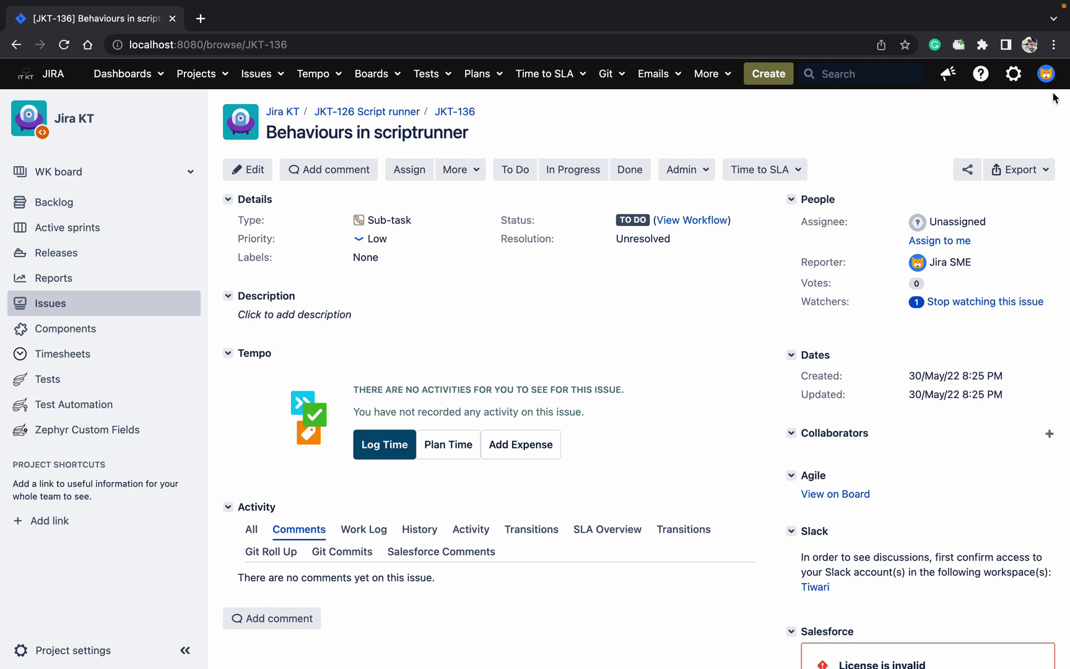
# Open Manage apps from the admin gear and confirm administrator access with the admin password.
pyautogui.click(1016, 86)
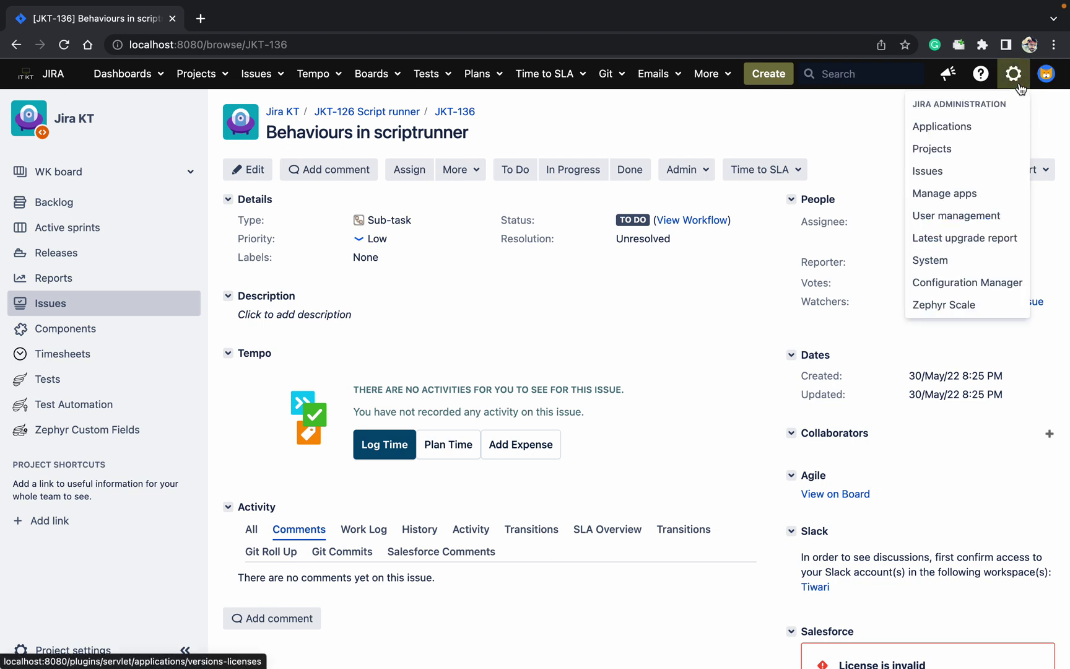
pyautogui.keyDown('super'); pyautogui.click(976, 194); pyautogui.keyUp('super')
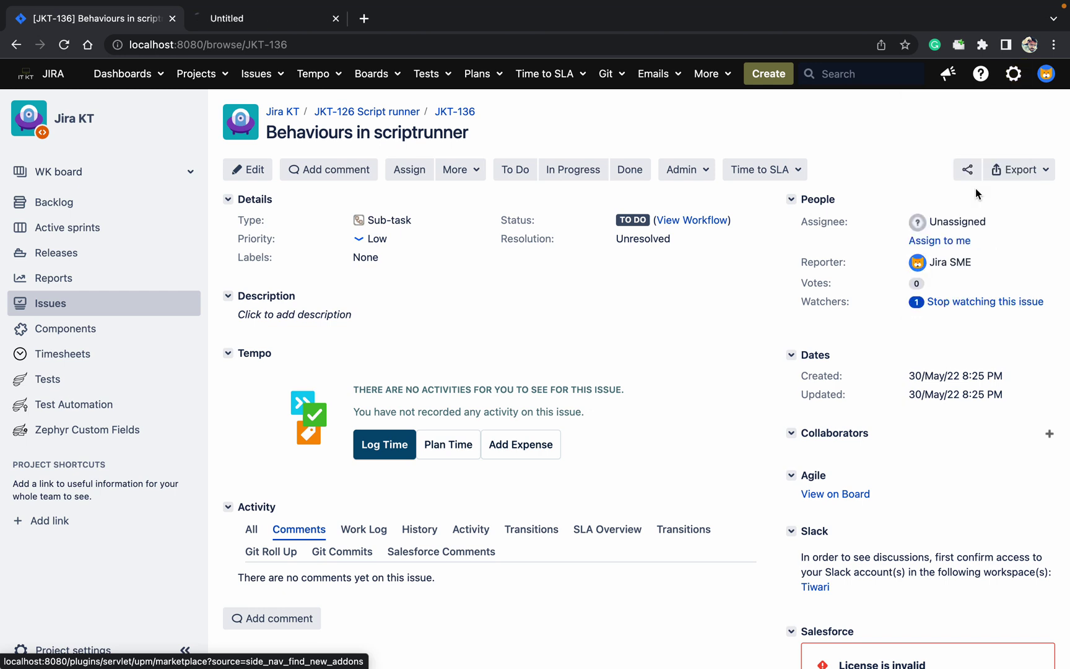
pyautogui.click(259, 25)
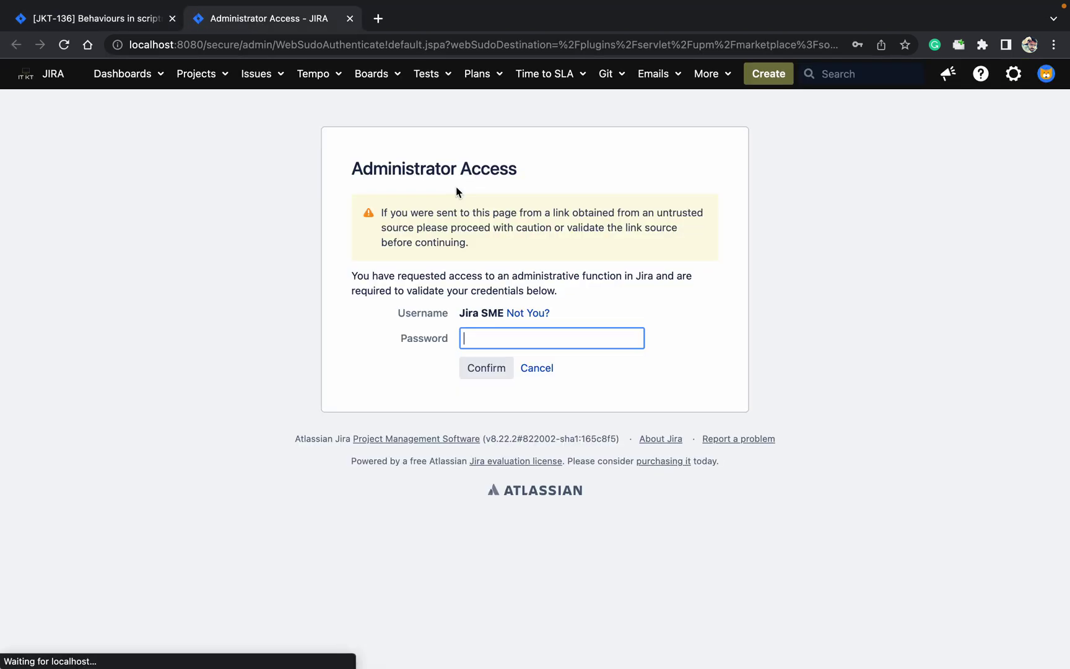
pyautogui.write('••')
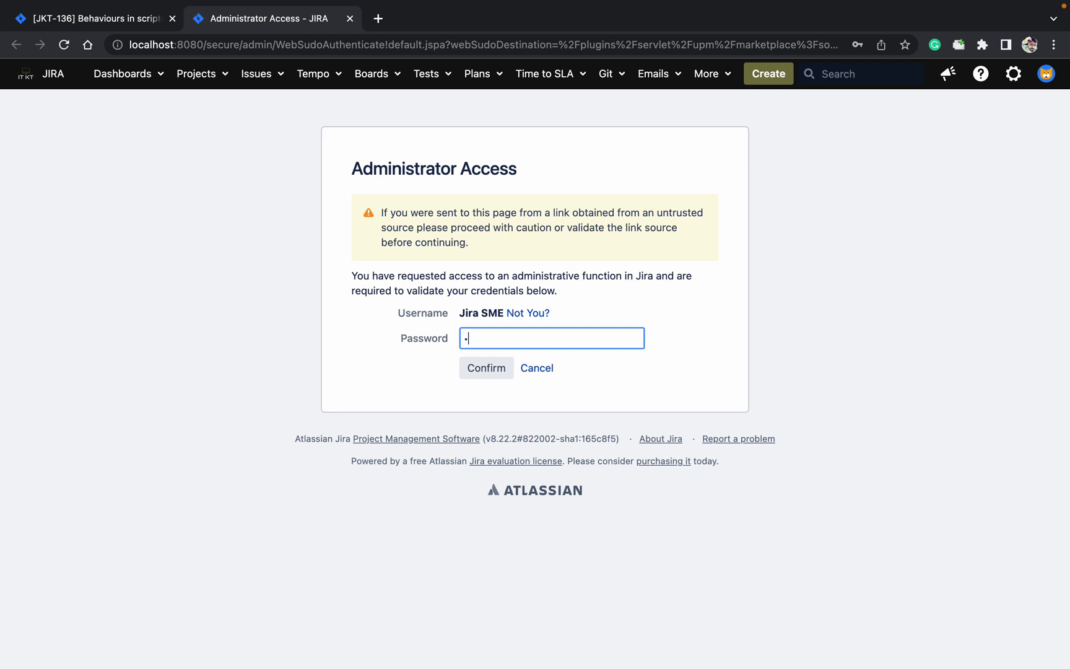
pyautogui.write('•••••••')
pyautogui.press('Return')
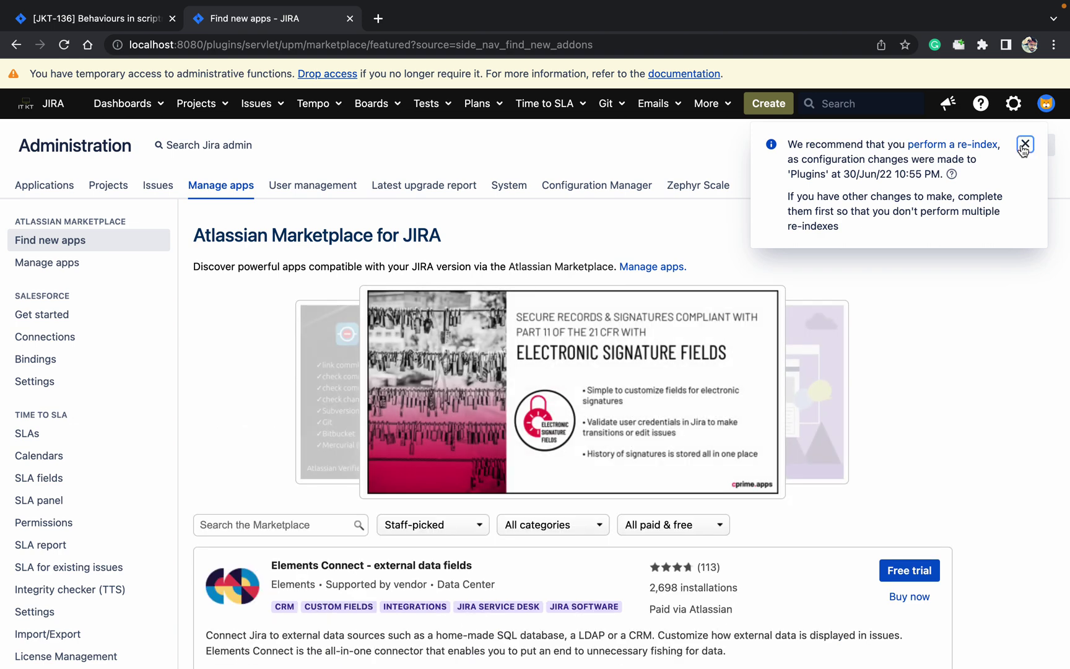
# Dismiss the re-index notice and open the ScriptRunner Behaviours page.
pyautogui.click(1024, 146)
pyautogui.press('cmd+f')
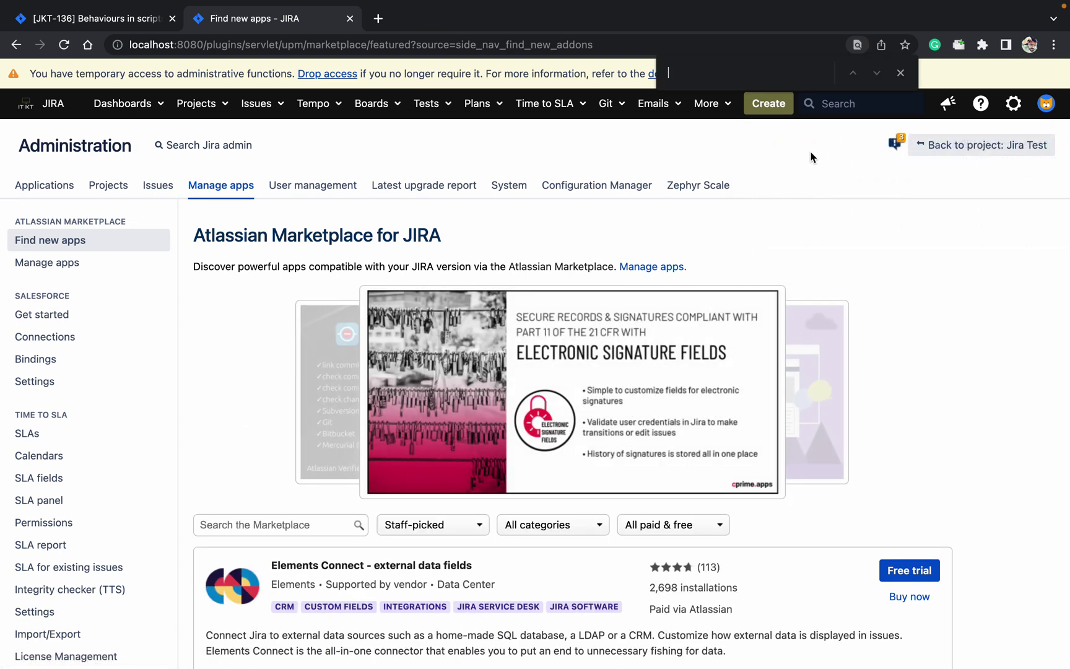
pyautogui.write('behav')
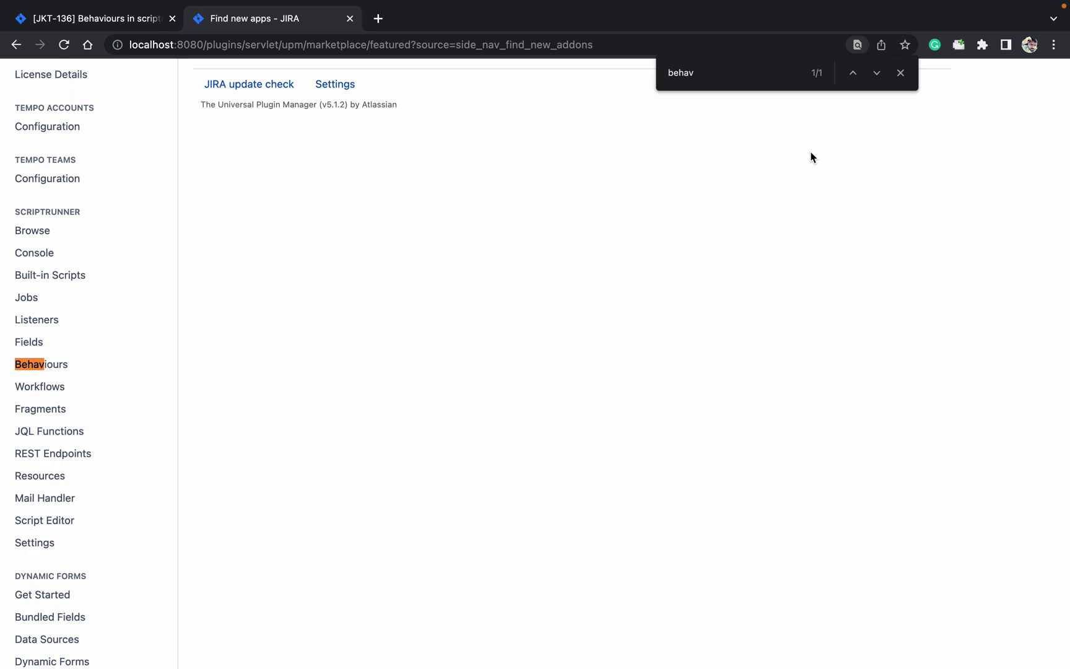
pyautogui.click(94, 366)
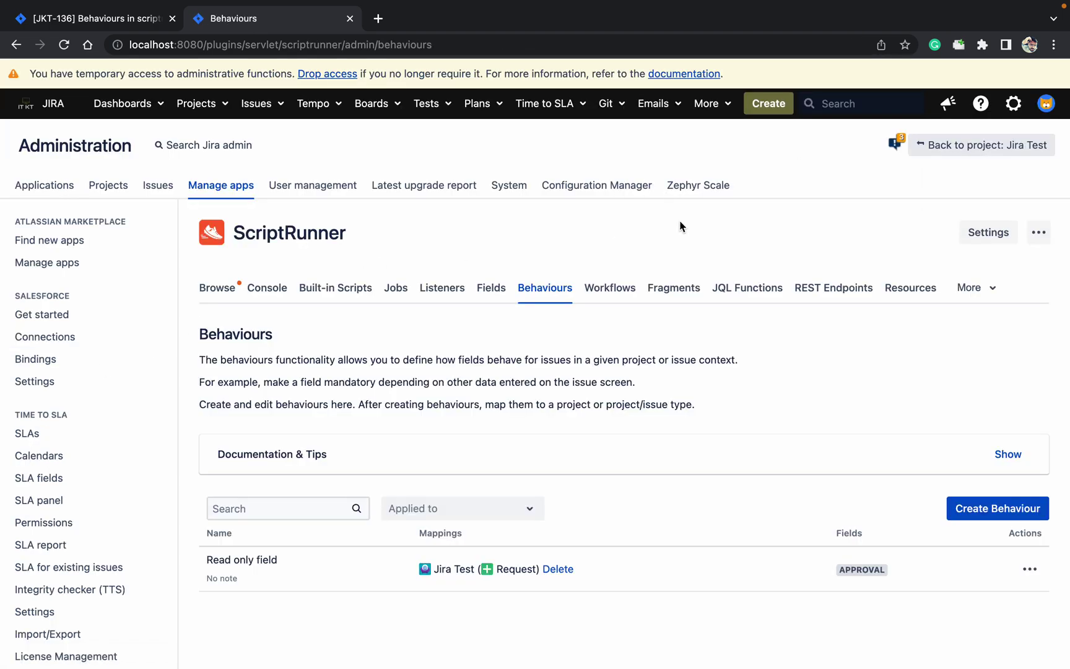
# Delete the 'Read only field' behaviour.
pyautogui.scroll(-2, 681, 226)
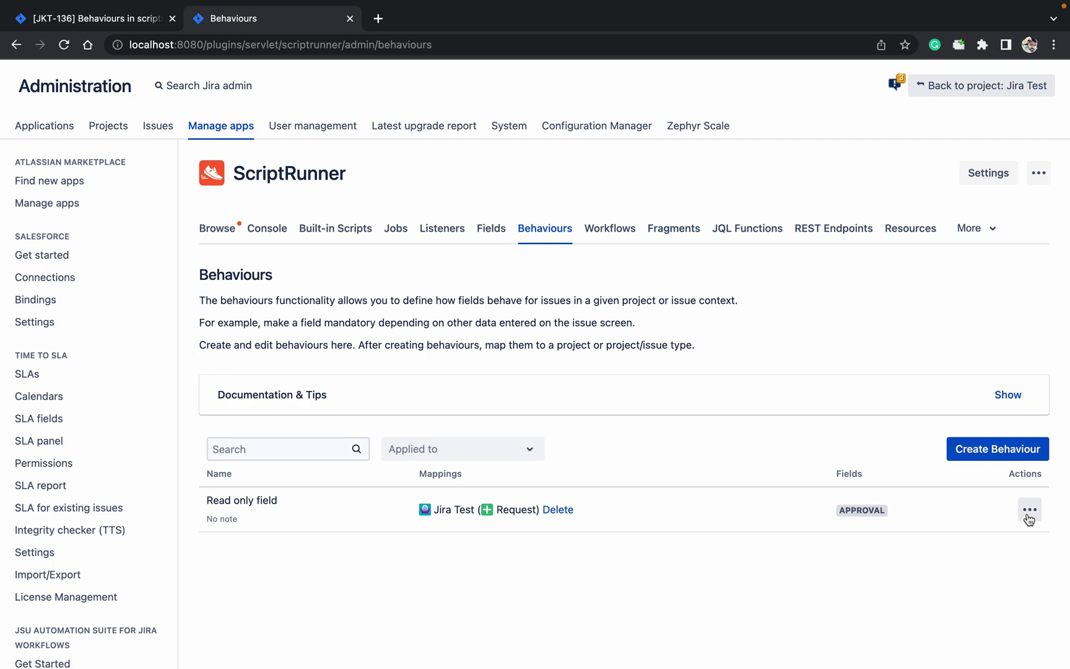
pyautogui.click(1029, 509)
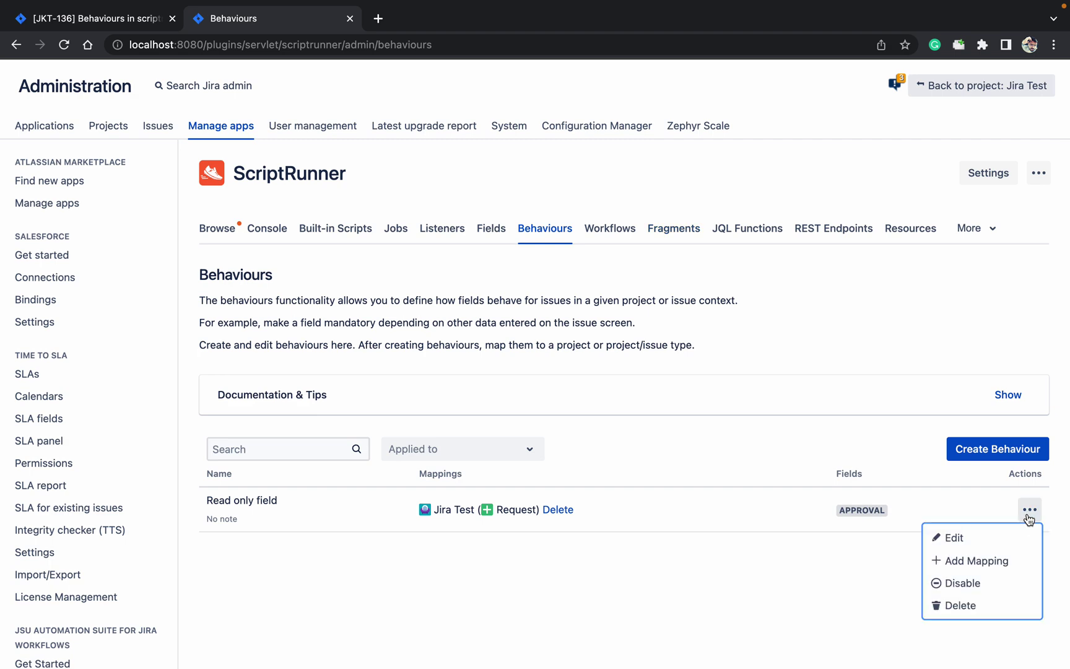
pyautogui.click(985, 606)
pyautogui.click(657, 201)
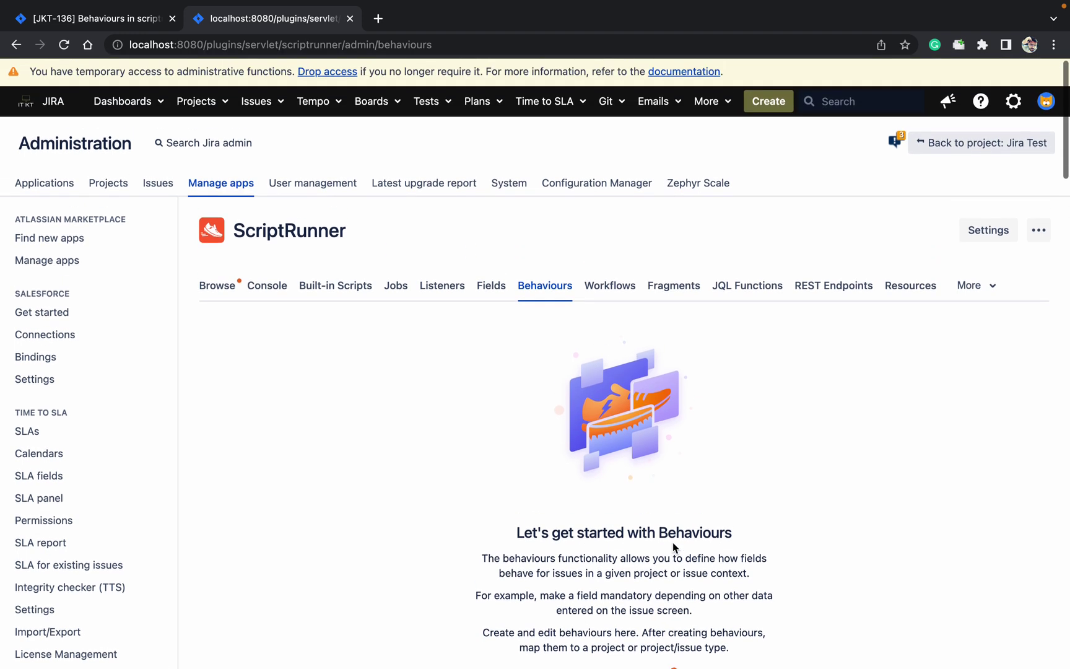
# Start a new issue in project Jira Test (JT) with issue type Request.
pyautogui.keyDown('super'); pyautogui.click(769, 103); pyautogui.keyUp('super')
pyautogui.click(453, 22)
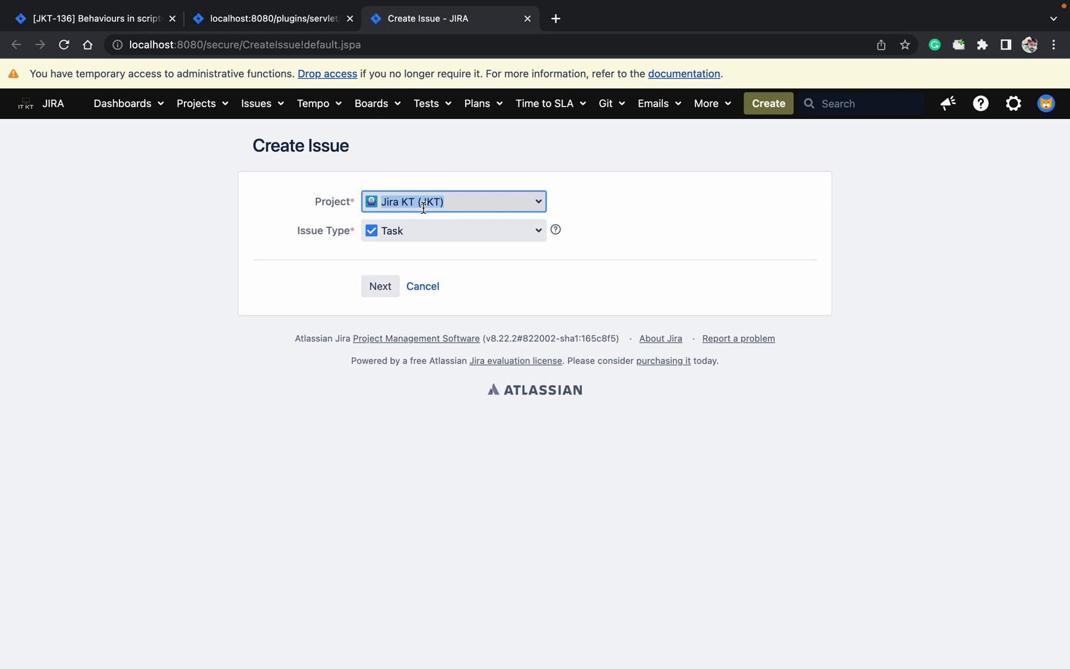
pyautogui.write('jir')
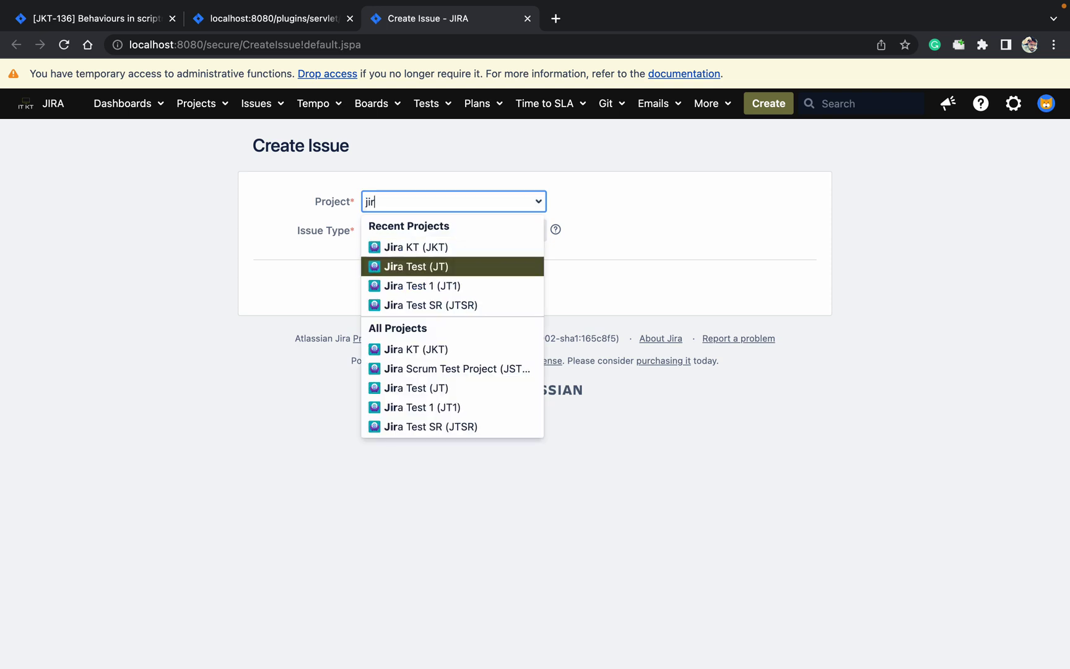
pyautogui.click(385, 265)
pyautogui.click(387, 288)
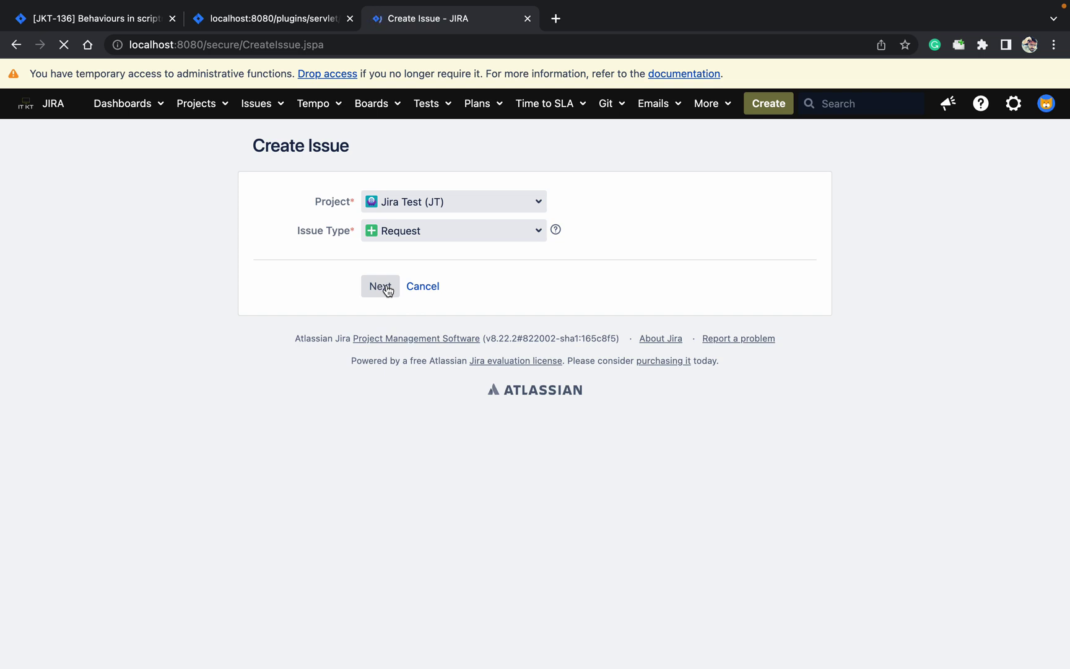
# Enter summary 'dffdsf' and description 'sfd', then submit the issue.
pyautogui.write('dffdsf')
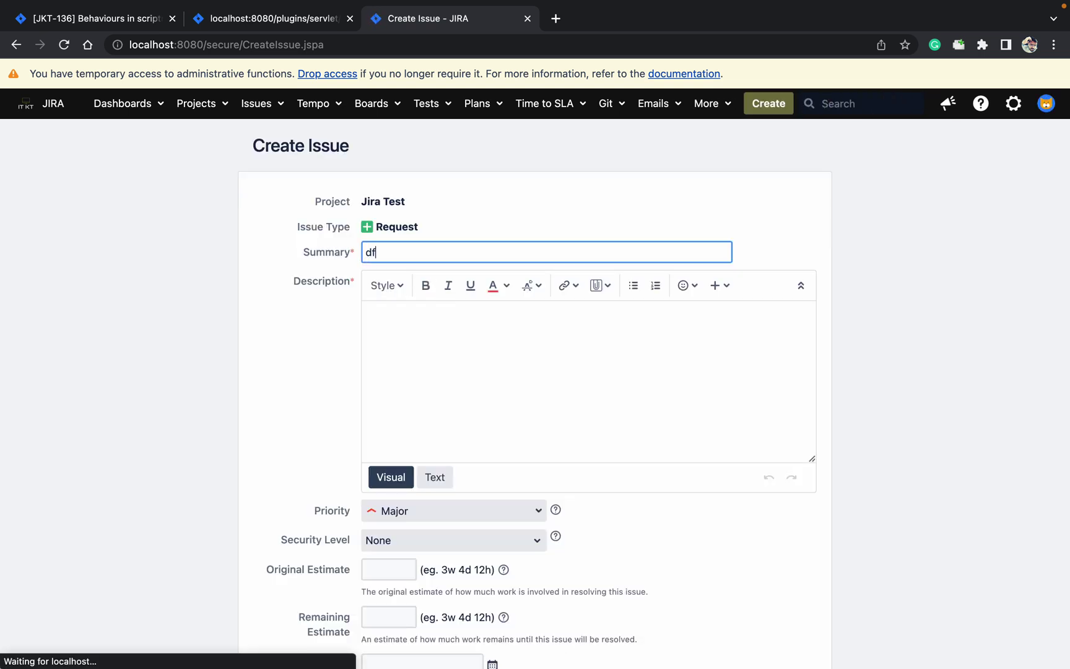
pyautogui.click(477, 352)
pyautogui.write('sfd')
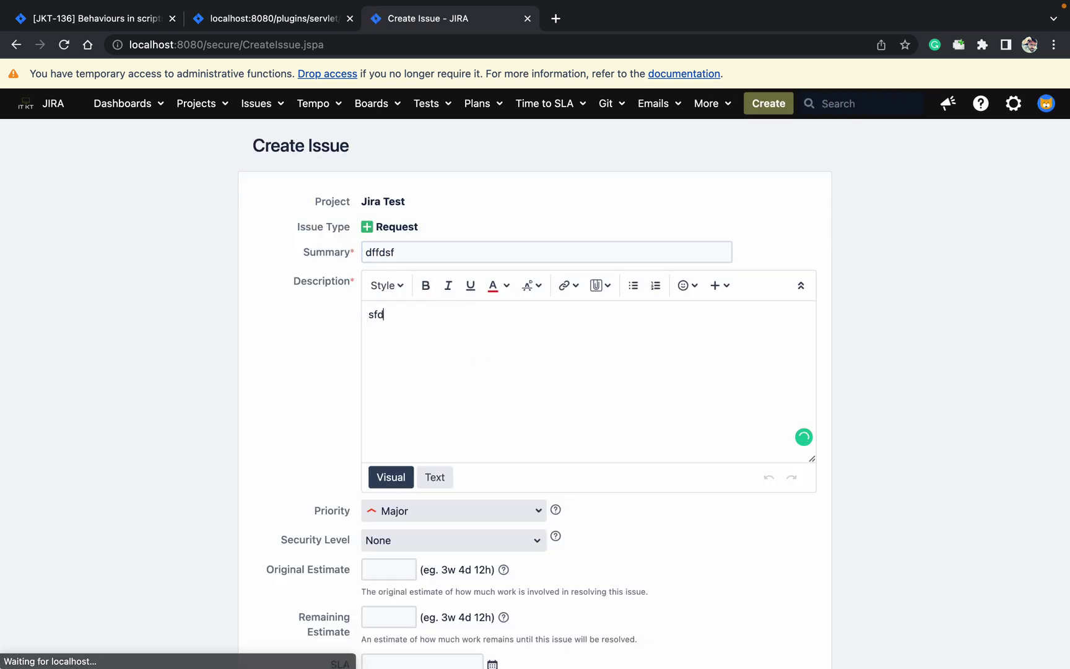
pyautogui.scroll(-7, 940, 369)
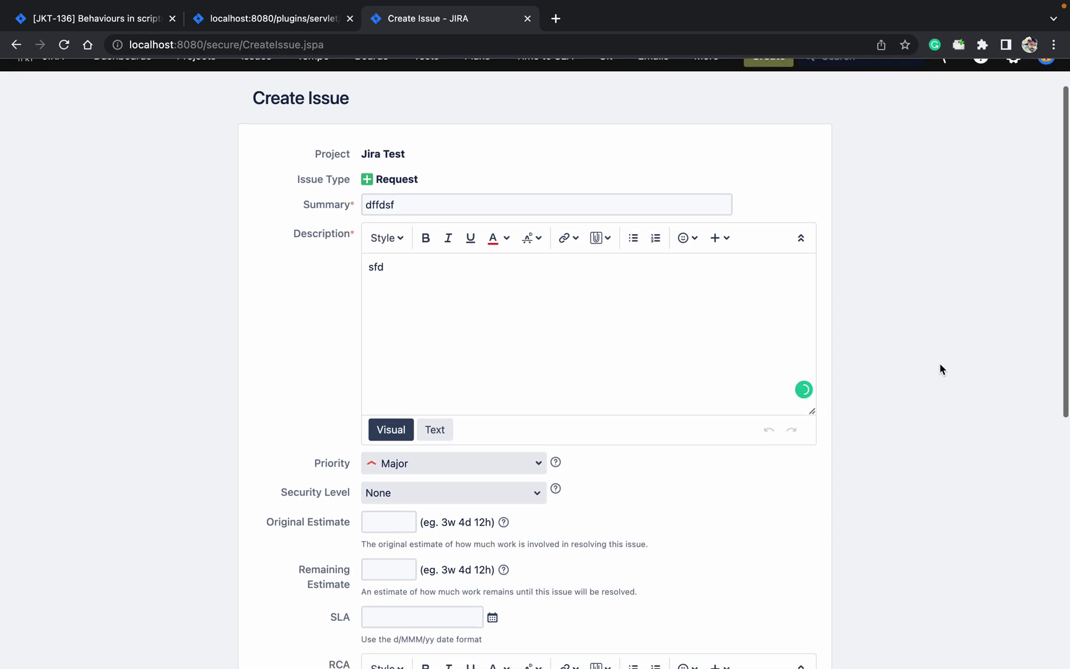
pyautogui.scroll(-2, 941, 370)
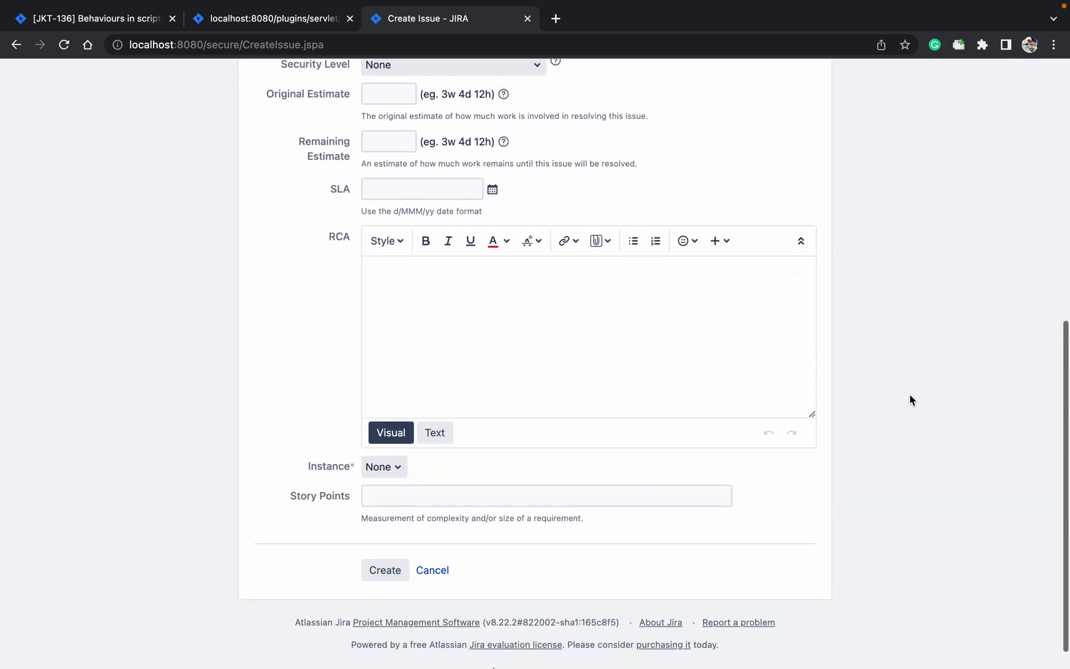
pyautogui.click(382, 571)
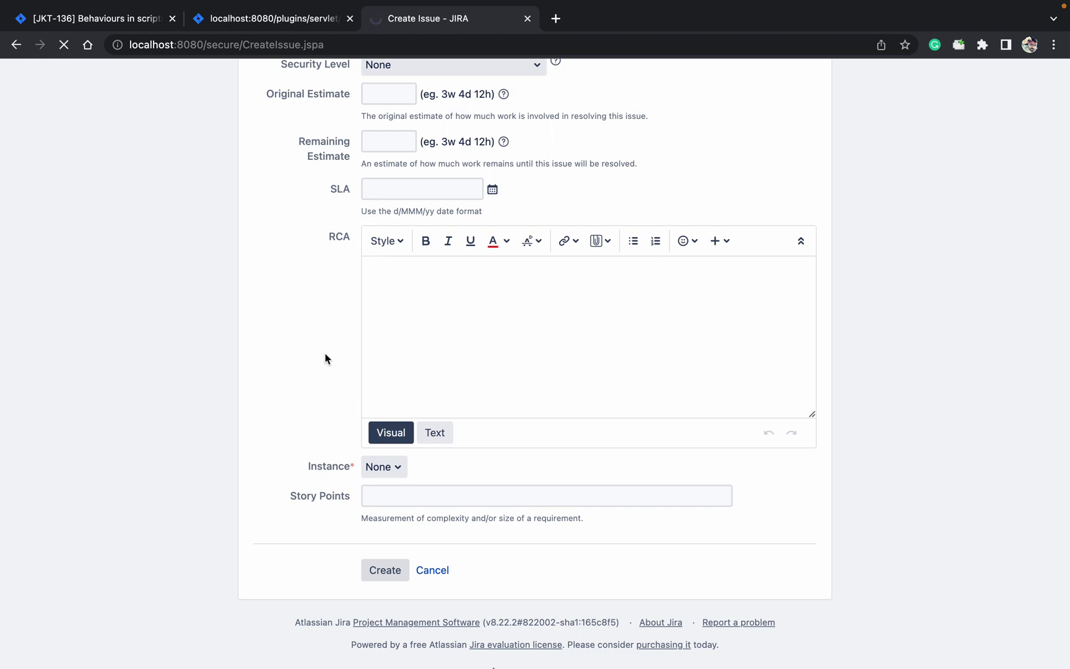
# Start a new behaviour named 'make field read only'.
pyautogui.click(279, 25)
pyautogui.scroll(-3, 795, 477)
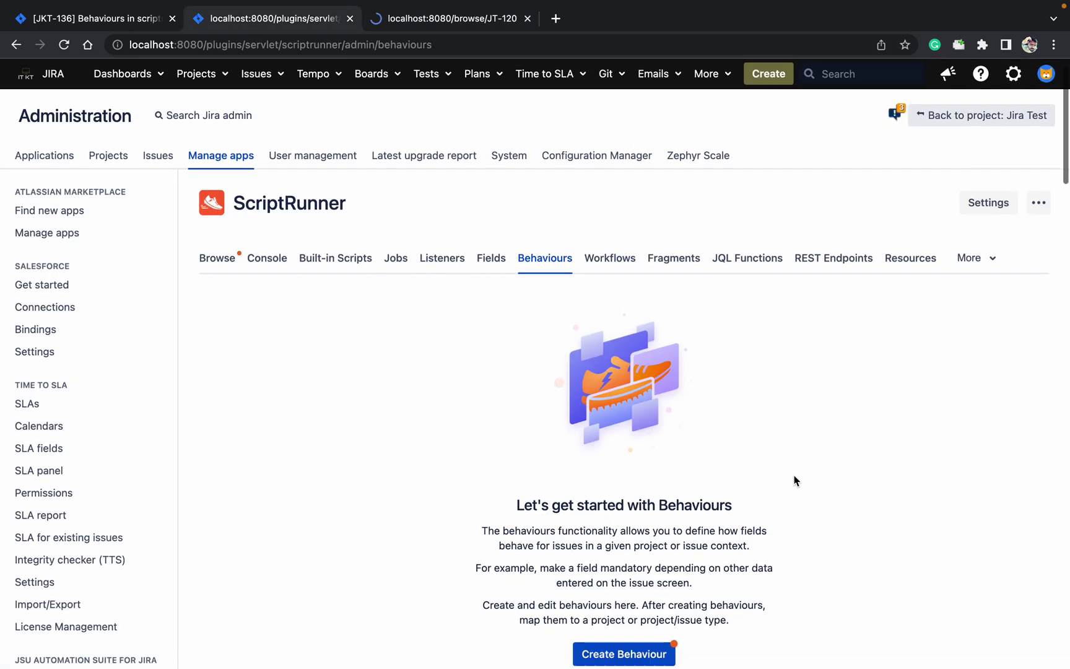
pyautogui.click(657, 599)
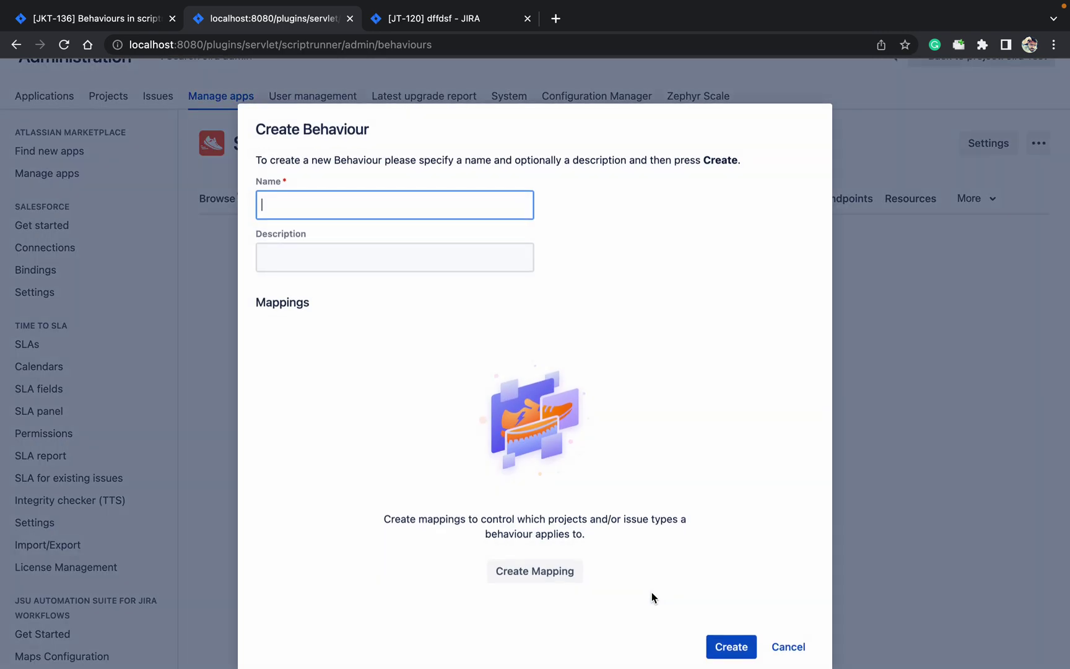
pyautogui.write('hide file')
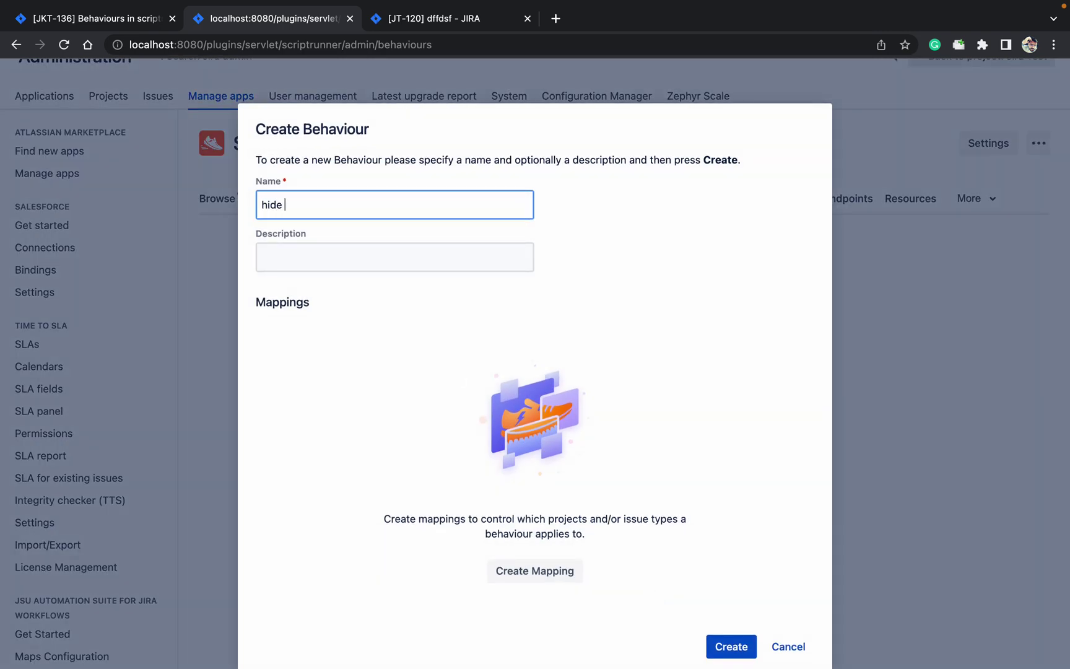
pyautogui.press('BackSpace')
pyautogui.press('BackSpace')
pyautogui.press('BackSpace')
pyautogui.press('BackSpace')
pyautogui.press('BackSpace')
pyautogui.press('BackSpace')
pyautogui.press('BackSpace')
pyautogui.press('BackSpace')
pyautogui.press('BackSpace')
pyautogui.write('a')
pyautogui.press('BackSpace')
pyautogui.write('make field read onluy')
# Map the behaviour to the Jira Test project and the Request issue type.
pyautogui.click(535, 571)
pyautogui.click(301, 350)
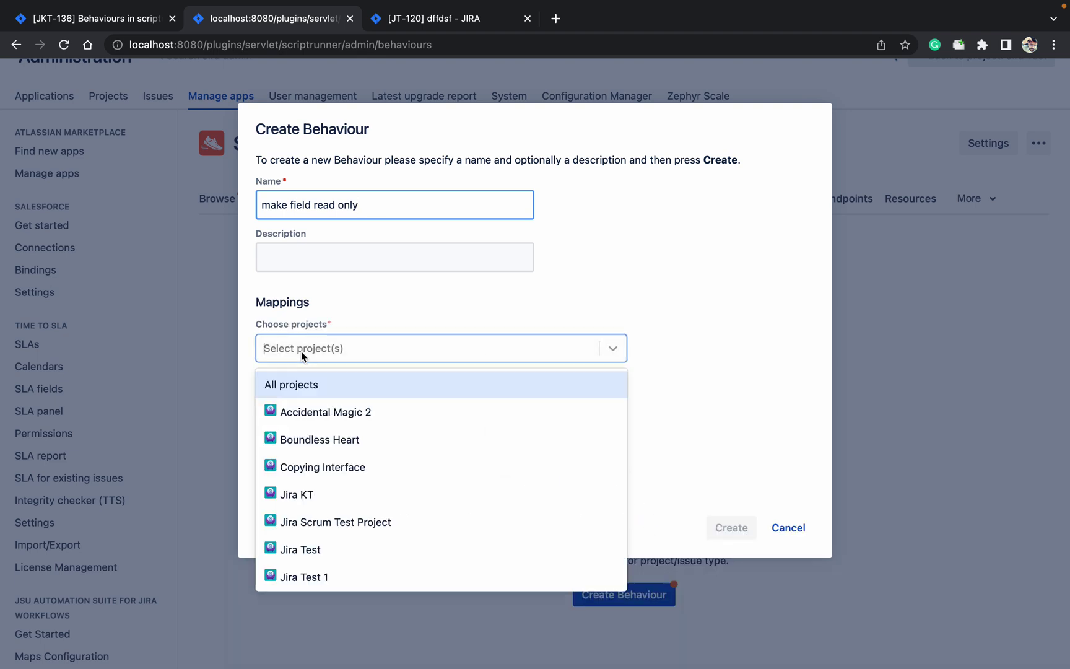
pyautogui.write('jir')
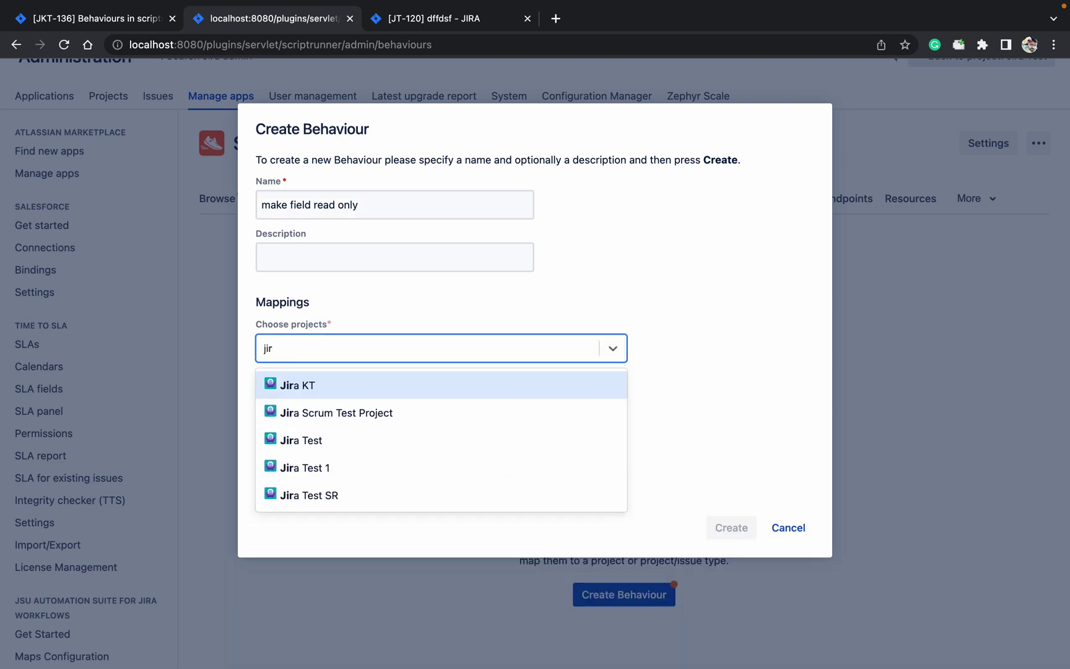
pyautogui.click(471, 440)
pyautogui.click(657, 366)
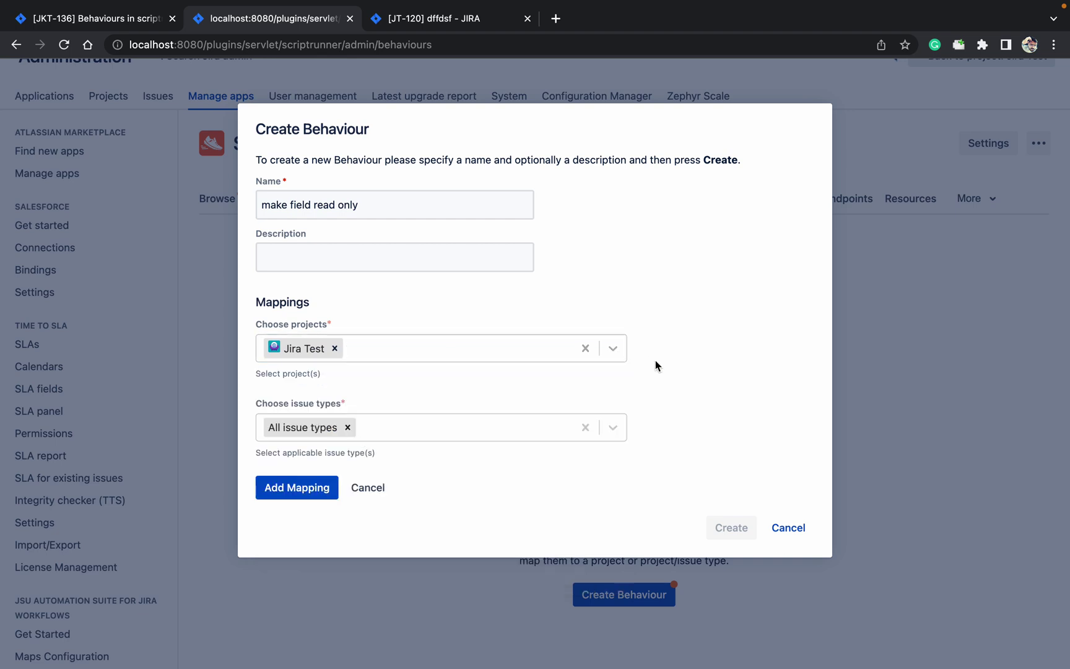
pyautogui.click(348, 432)
pyautogui.click(330, 427)
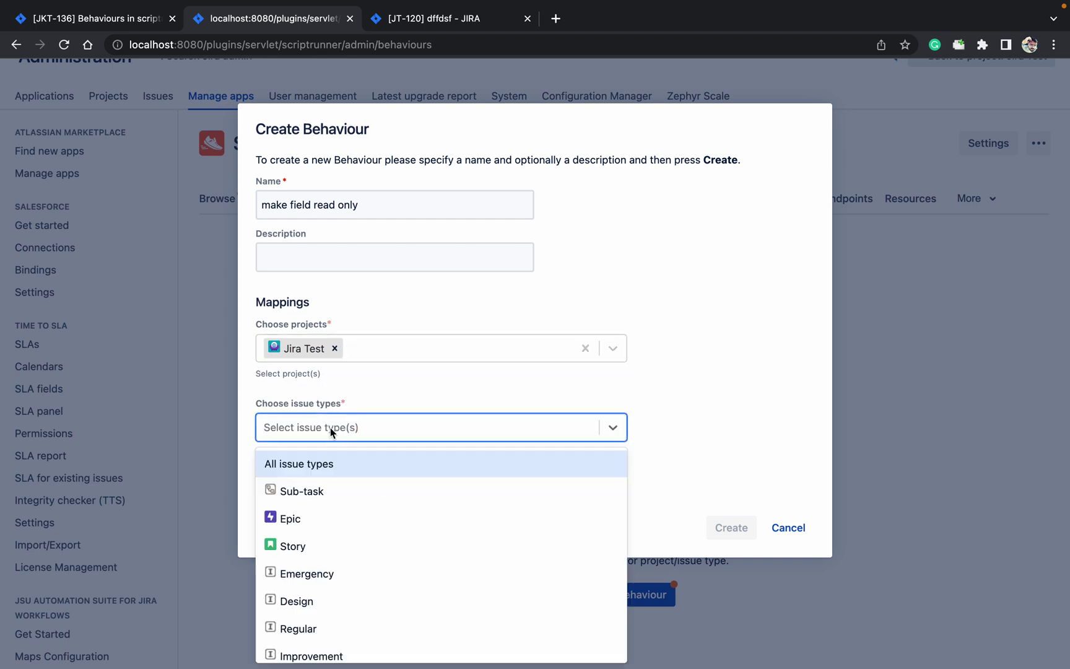
pyautogui.write('re')
pyautogui.press('Down')
pyautogui.press('Down')
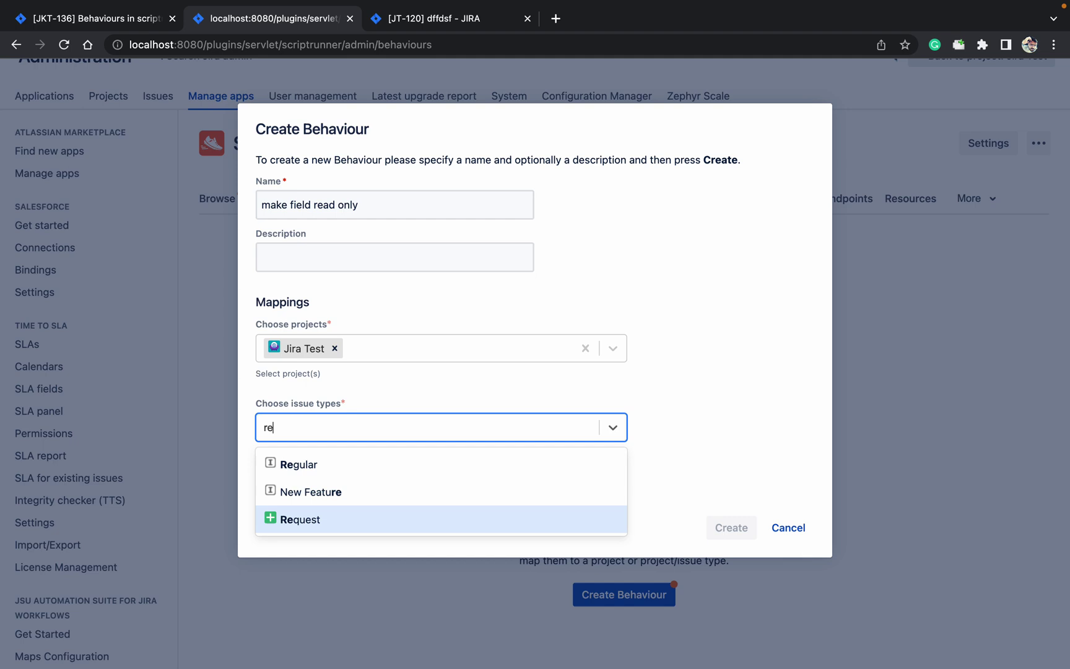
pyautogui.press('Return')
pyautogui.click(761, 438)
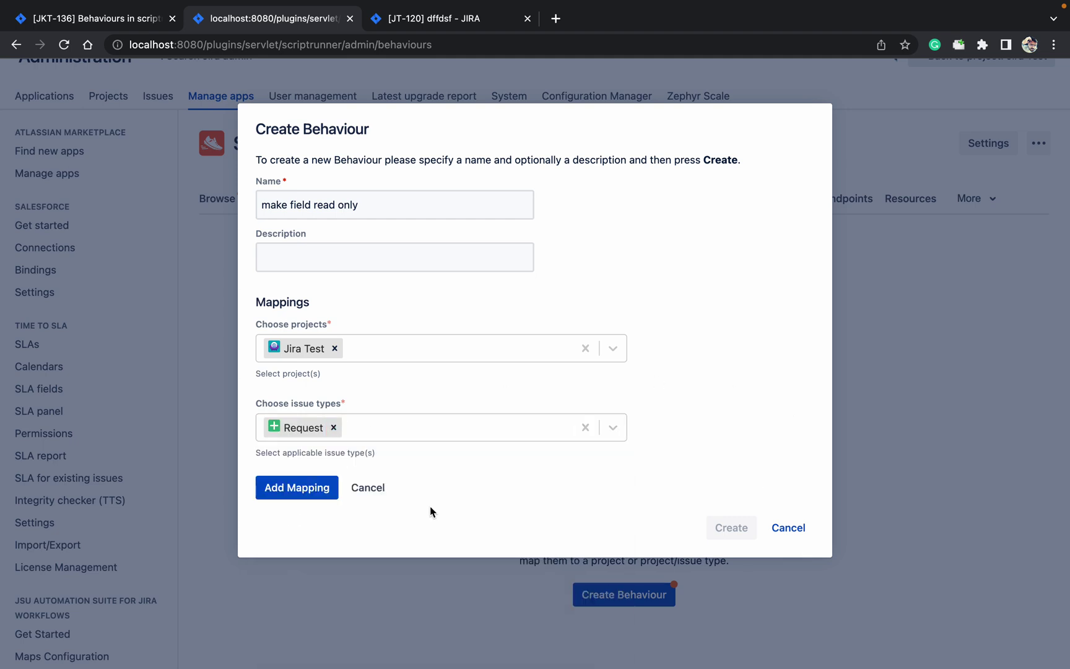
pyautogui.click(319, 494)
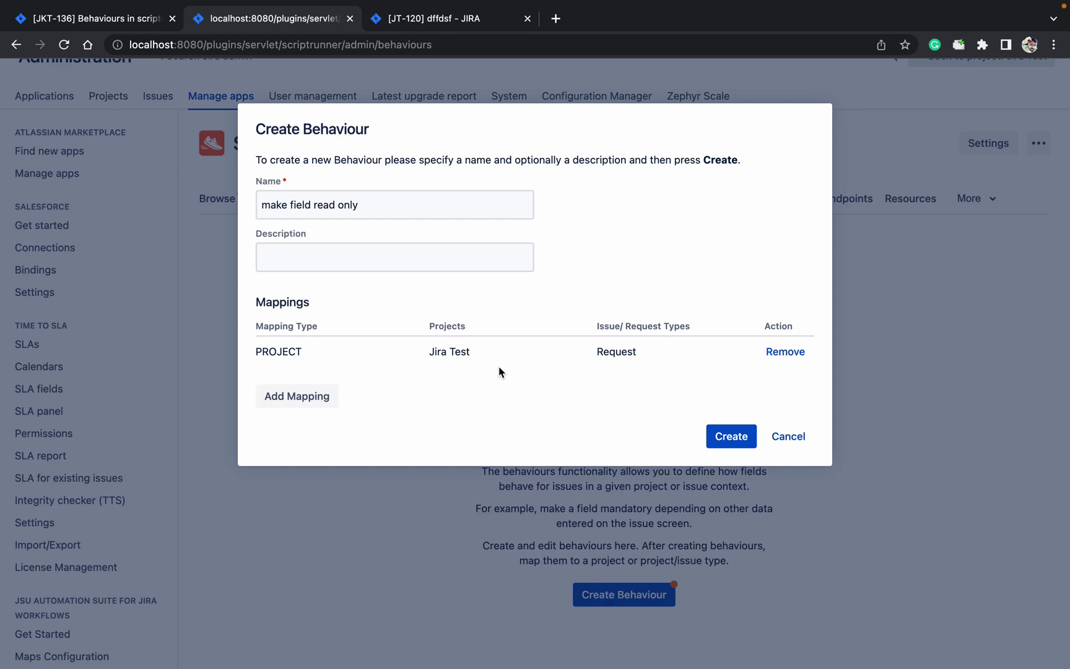
# Create the behaviour and bring up issue JT-120.
pyautogui.click(725, 434)
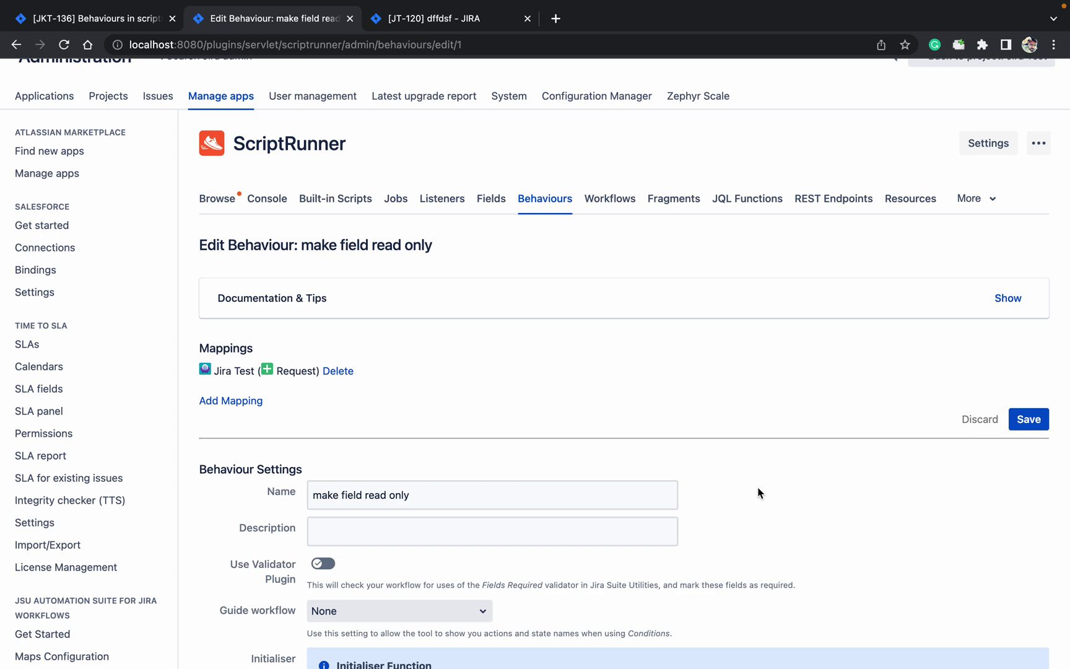
pyautogui.scroll(-5, 759, 492)
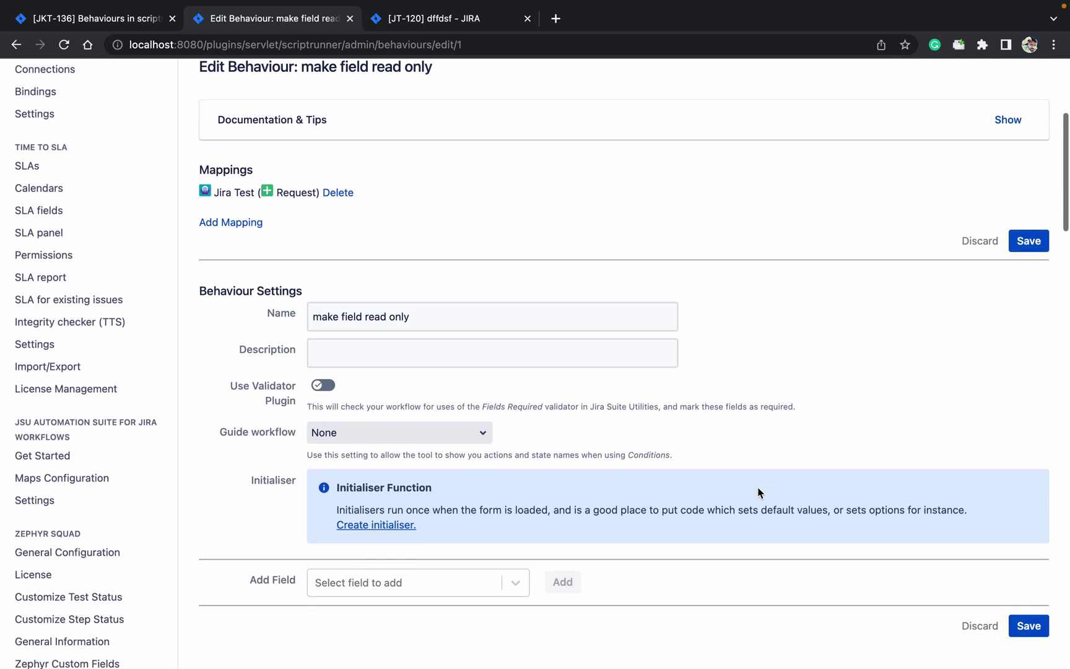
pyautogui.click(462, 20)
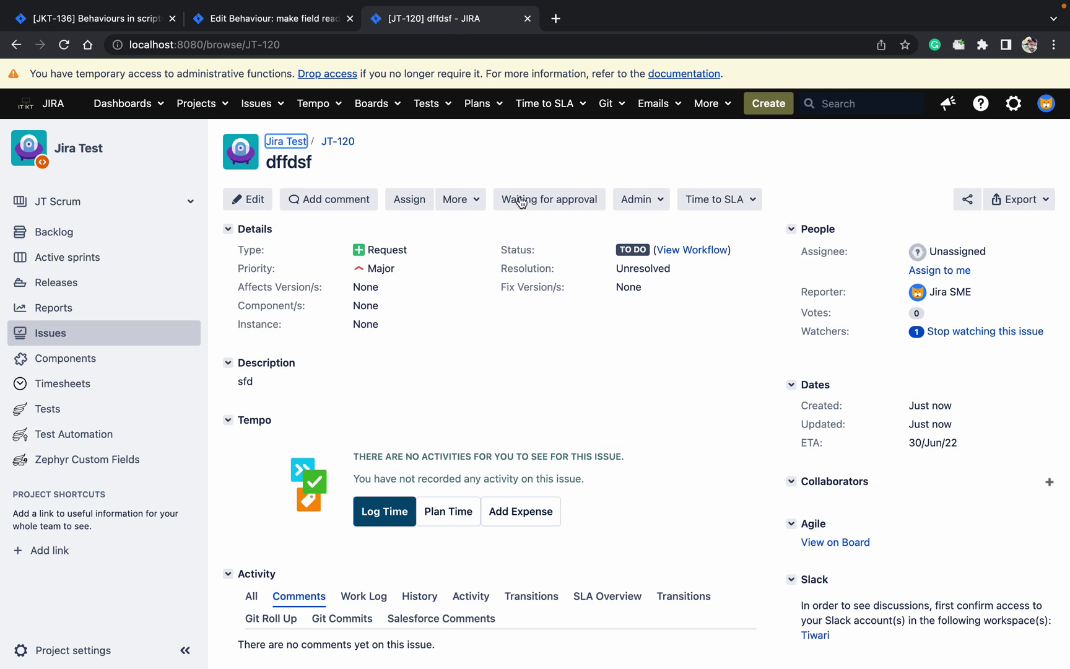
# Transition JT-120 to Waiting for approval with two users added as approvers.
pyautogui.click(581, 201)
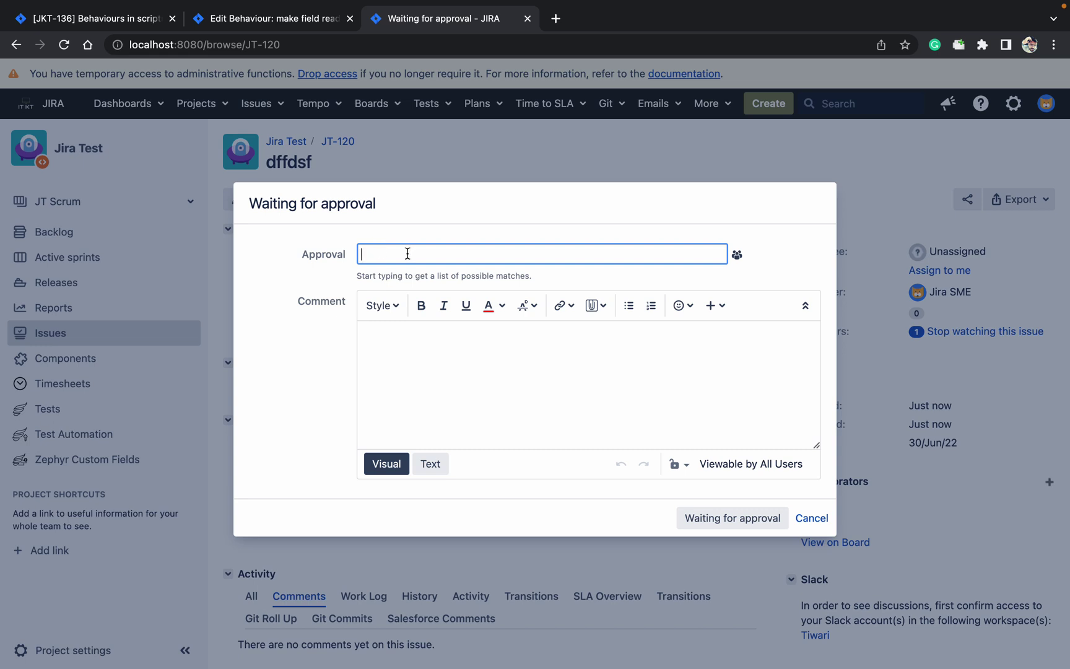
pyautogui.write('ji')
pyautogui.press('Return')
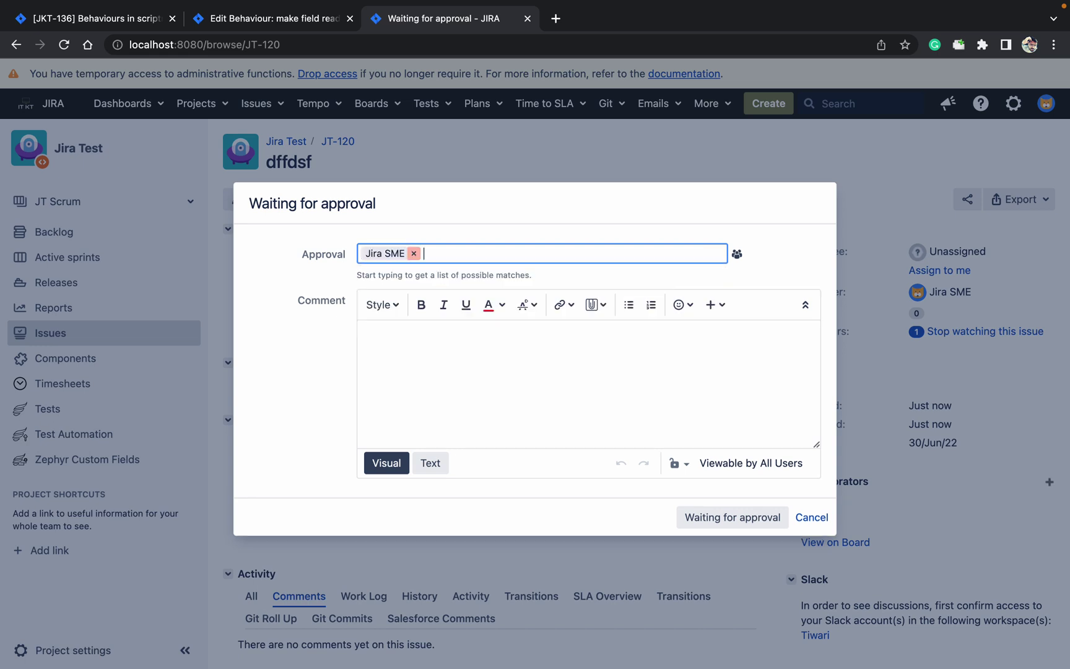
pyautogui.write('ji')
pyautogui.press('Return')
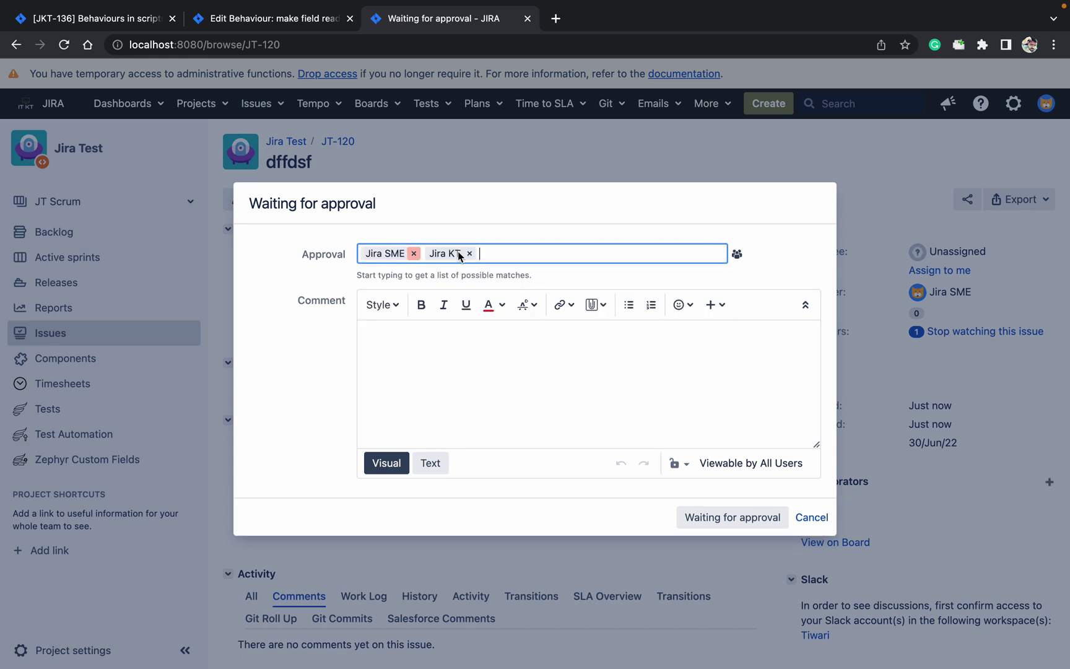
pyautogui.click(739, 517)
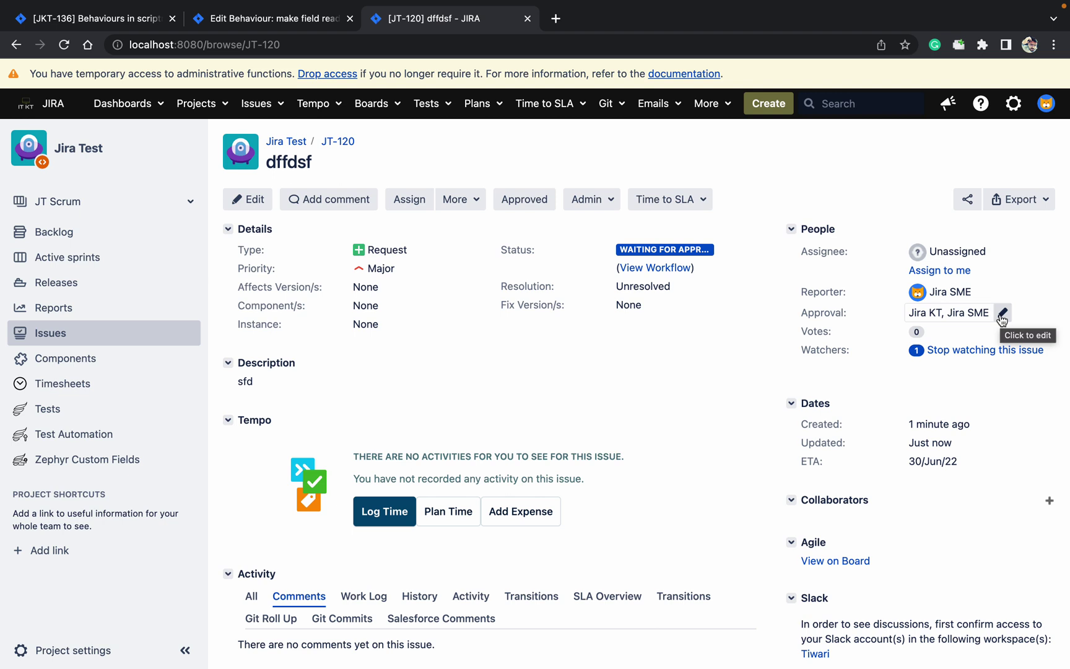
# Approve JT-120 and trim its Approval field to a single approver.
pyautogui.click(518, 199)
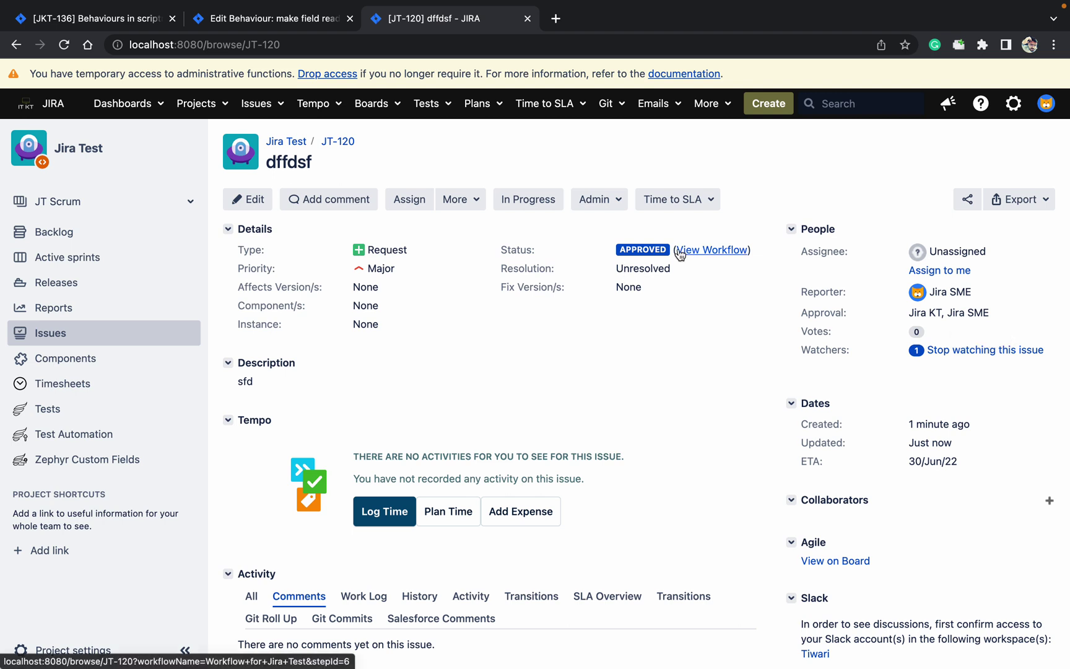
pyautogui.click(994, 313)
pyautogui.click(954, 313)
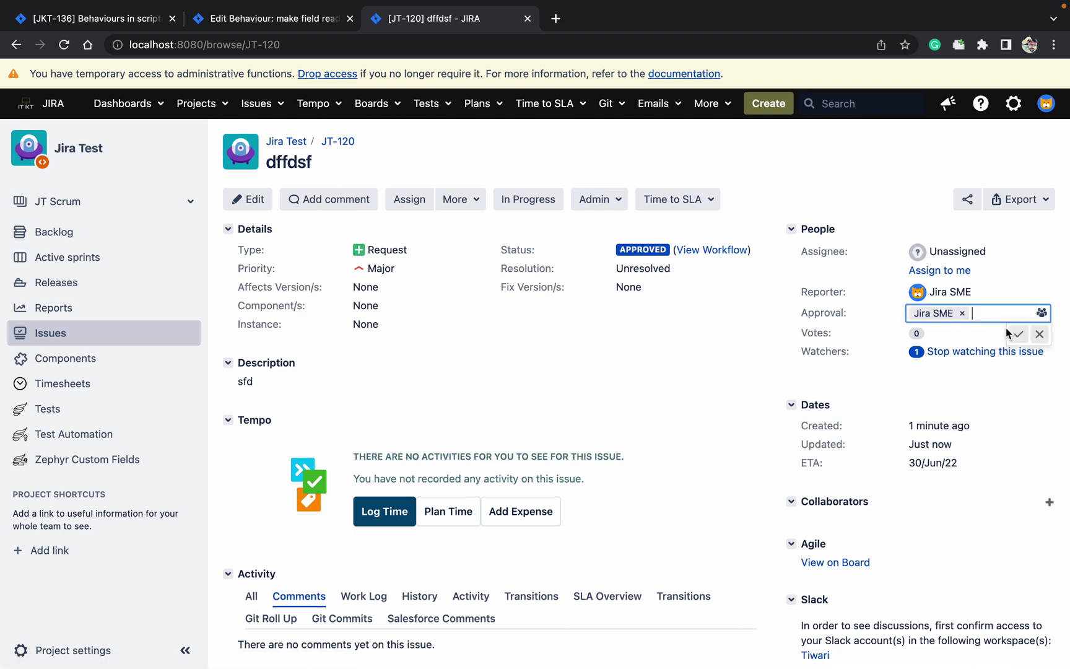
pyautogui.click(1016, 334)
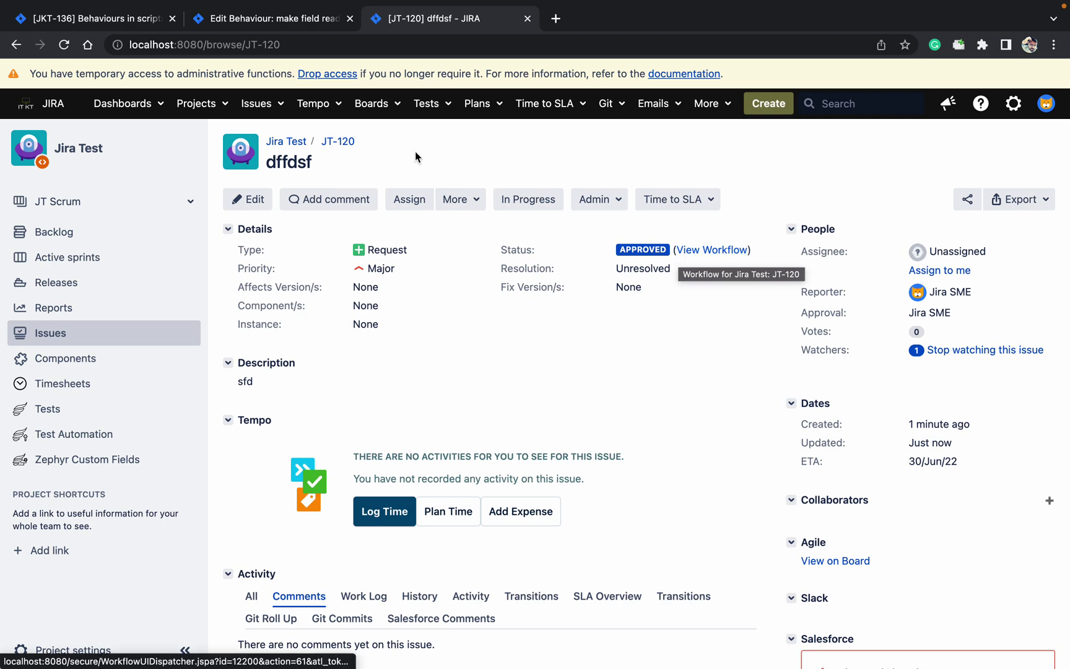
pyautogui.click(289, 20)
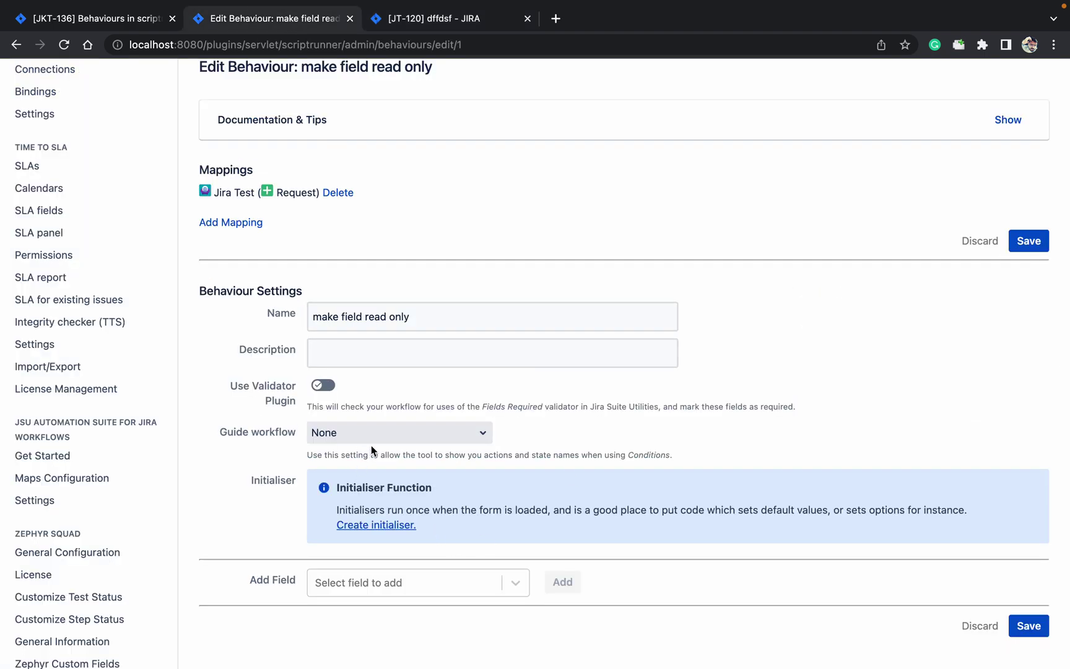
# Check in Jira Test project settings that Request issues use 'Workflow for Jira Test'.
pyautogui.click(462, 23)
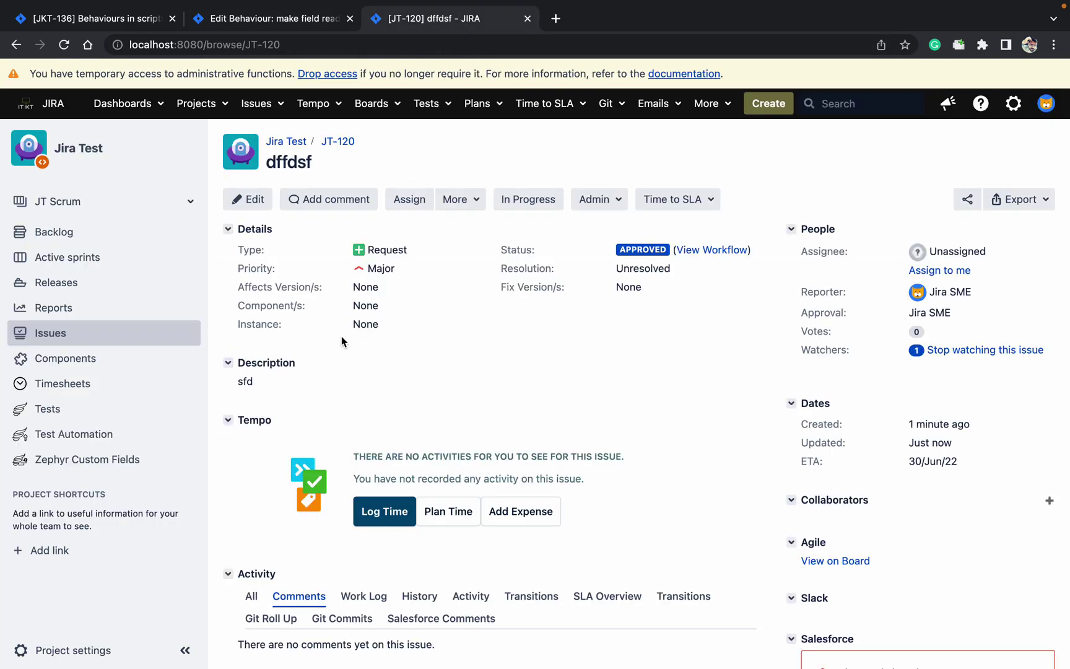
pyautogui.keyDown('super'); pyautogui.click(107, 650); pyautogui.keyUp('super')
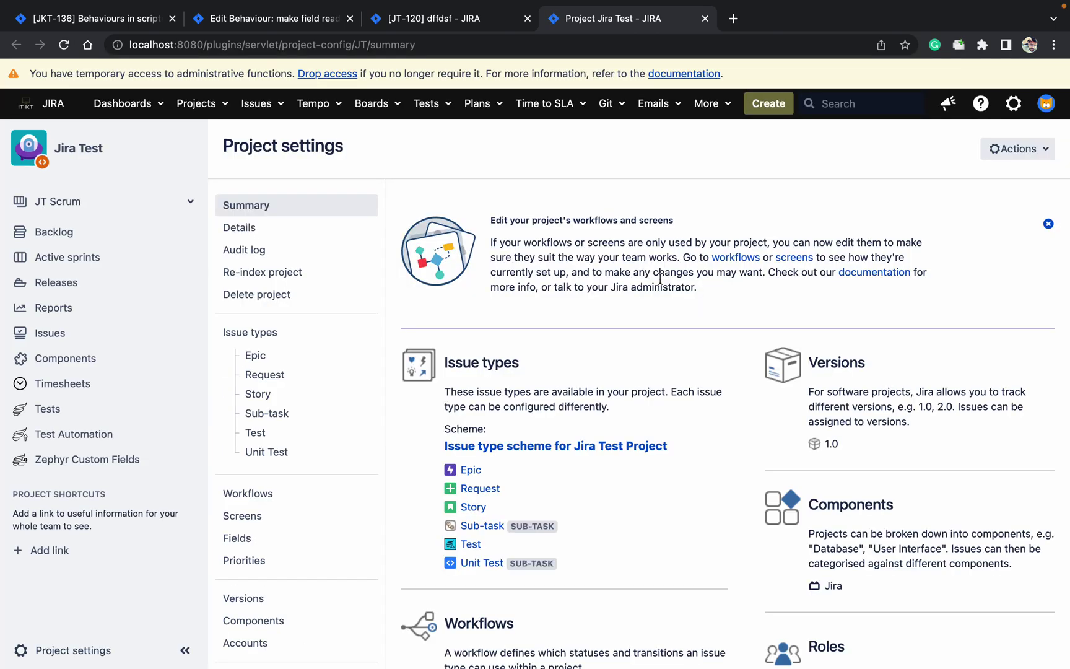
pyautogui.scroll(-10, 697, 328)
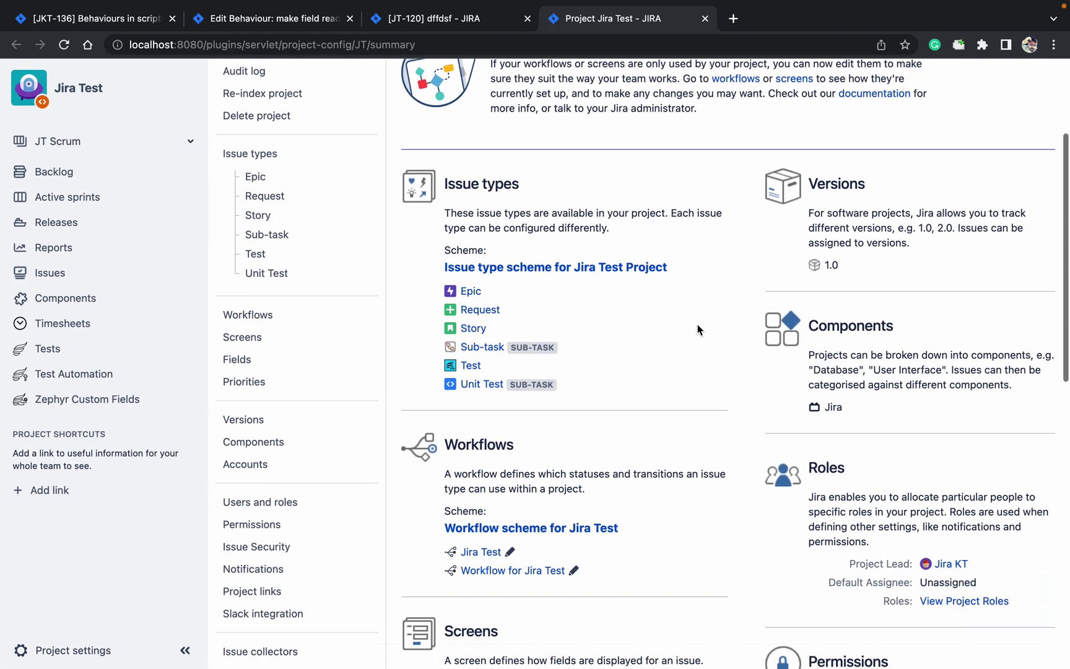
pyautogui.click(547, 409)
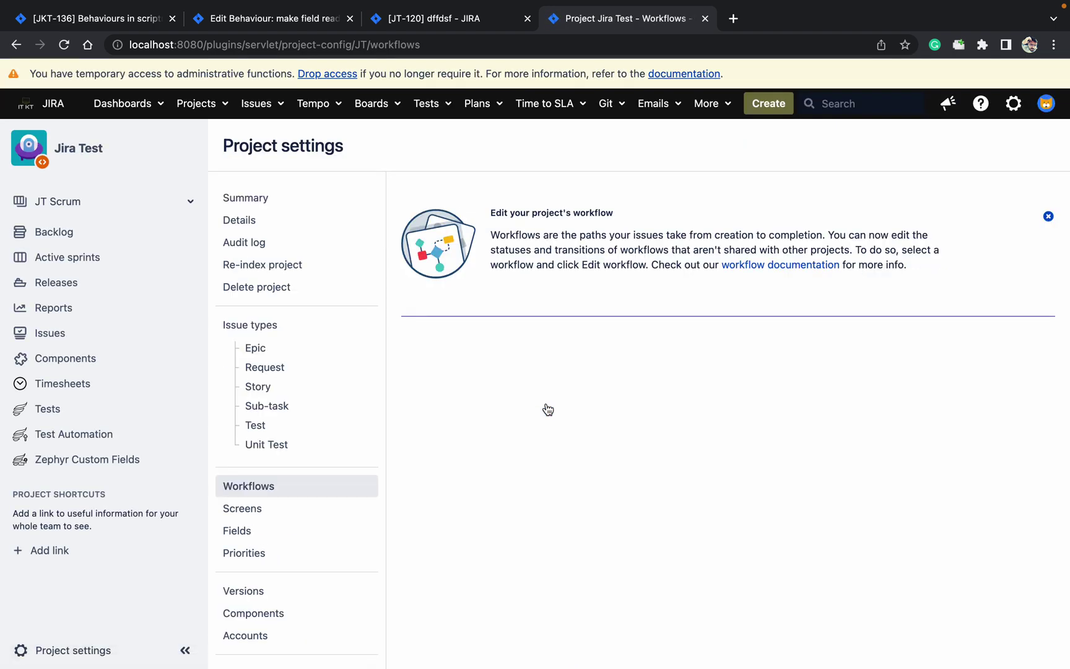
pyautogui.scroll(-5, 668, 354)
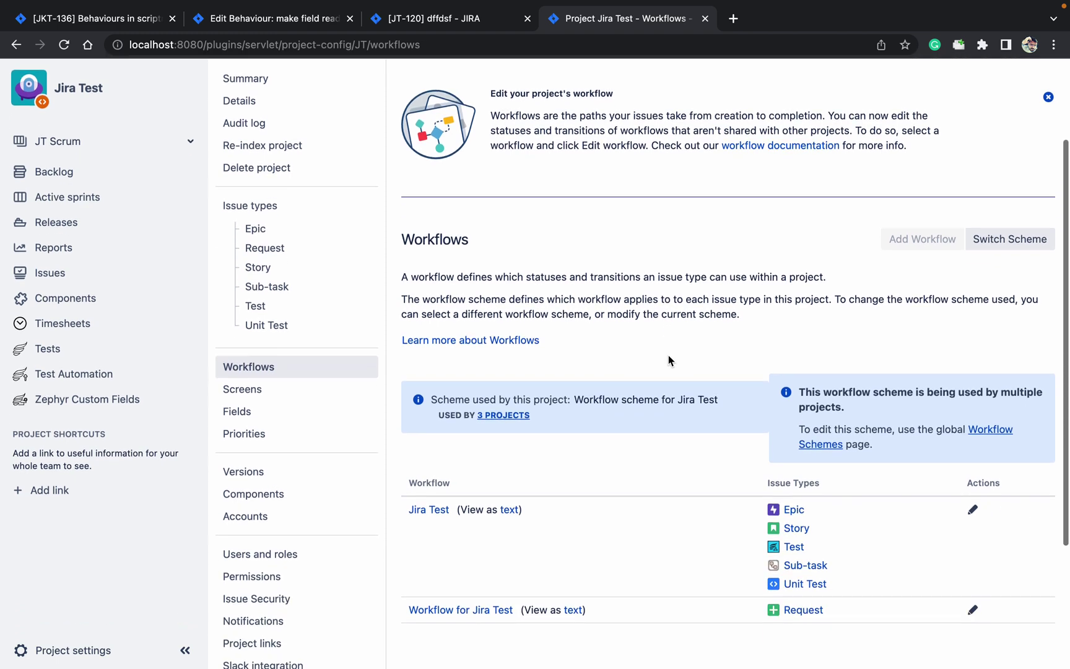
pyautogui.click(446, 20)
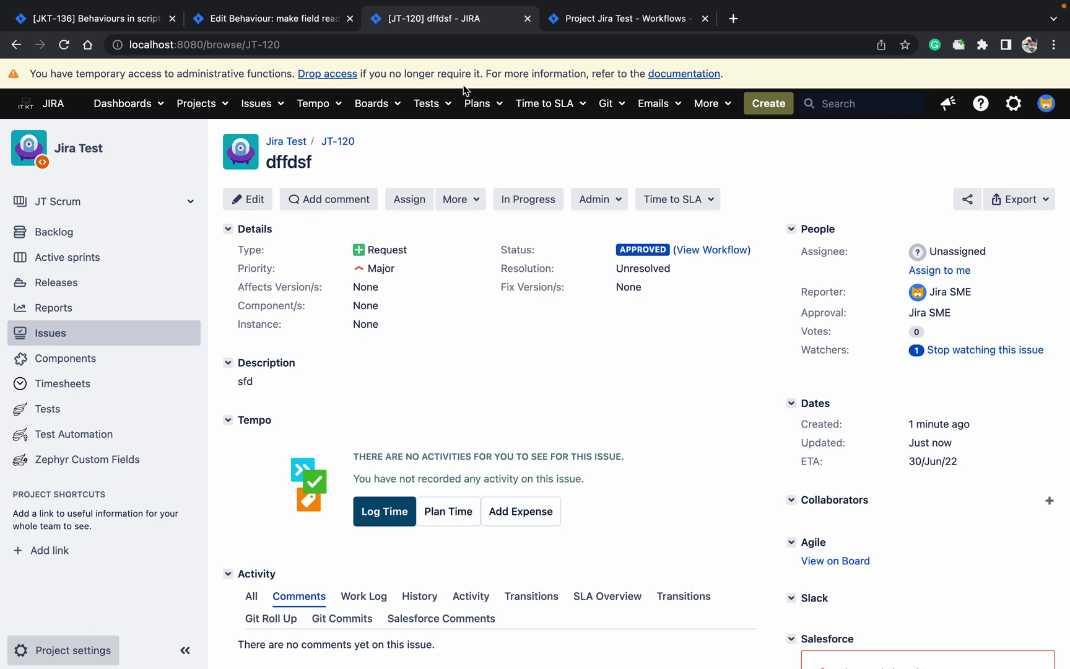
# Set the behaviour's guide workflow to 'Workflow for Jira Test'.
pyautogui.click(314, 20)
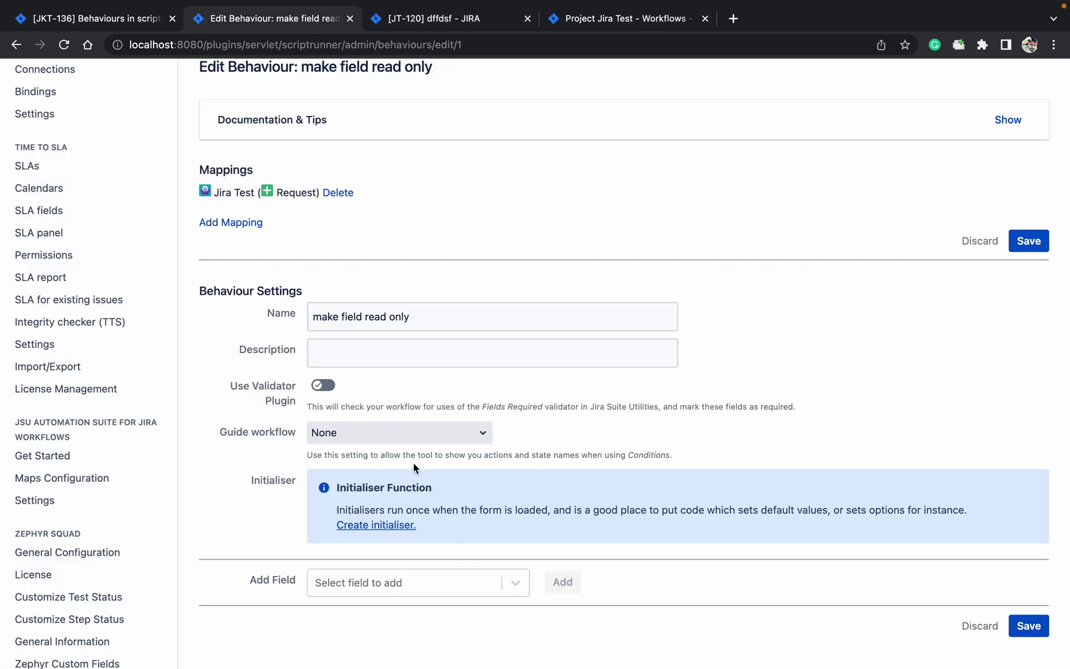
pyautogui.click(404, 433)
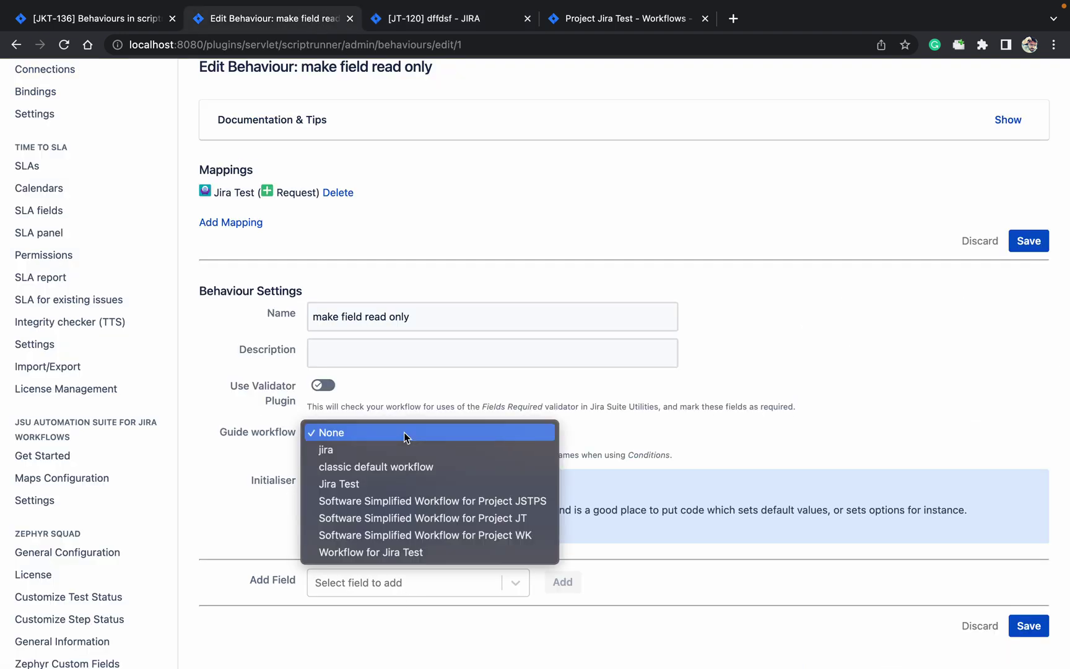
pyautogui.click(408, 552)
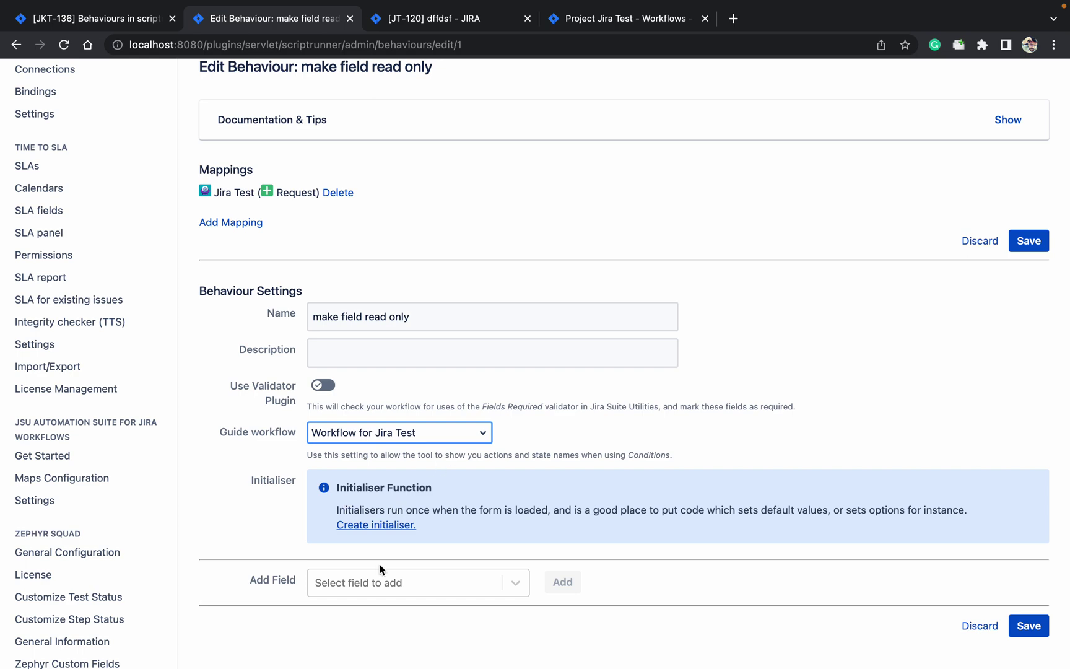
# Add the Approval field to the behaviour and set it to Readonly.
pyautogui.click(398, 590)
pyautogui.write('appr')
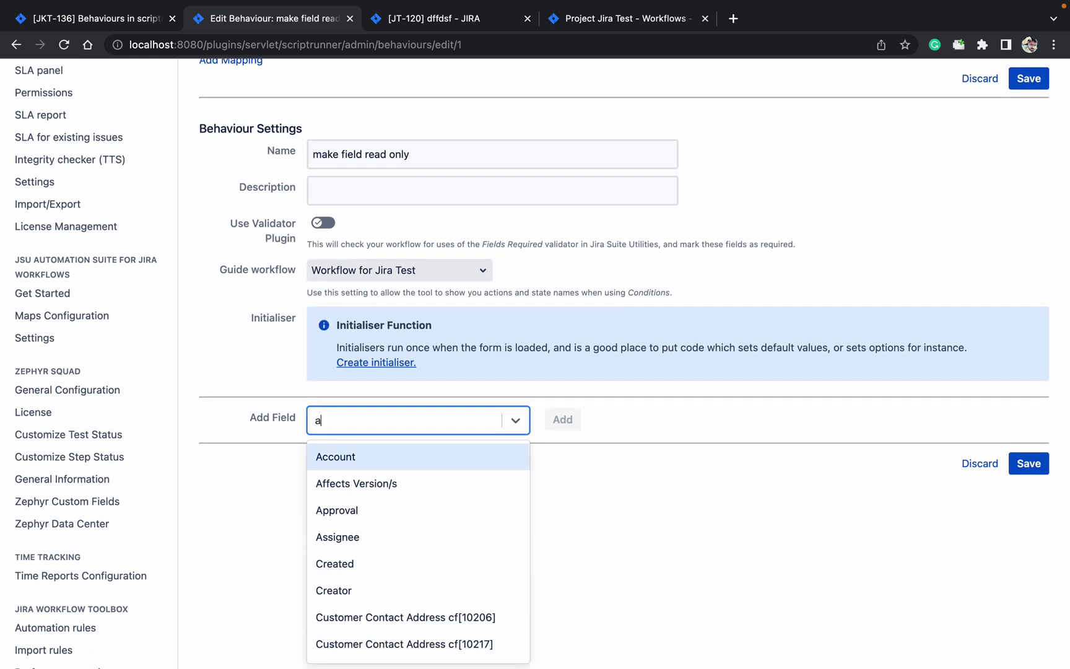
pyautogui.press('Return')
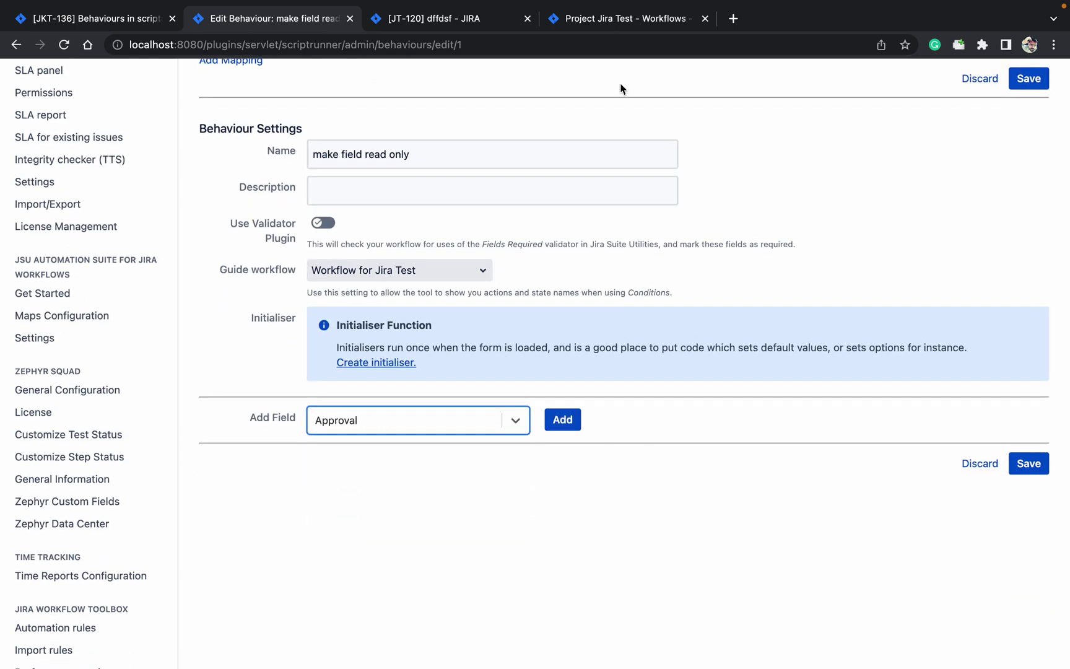
pyautogui.click(481, 23)
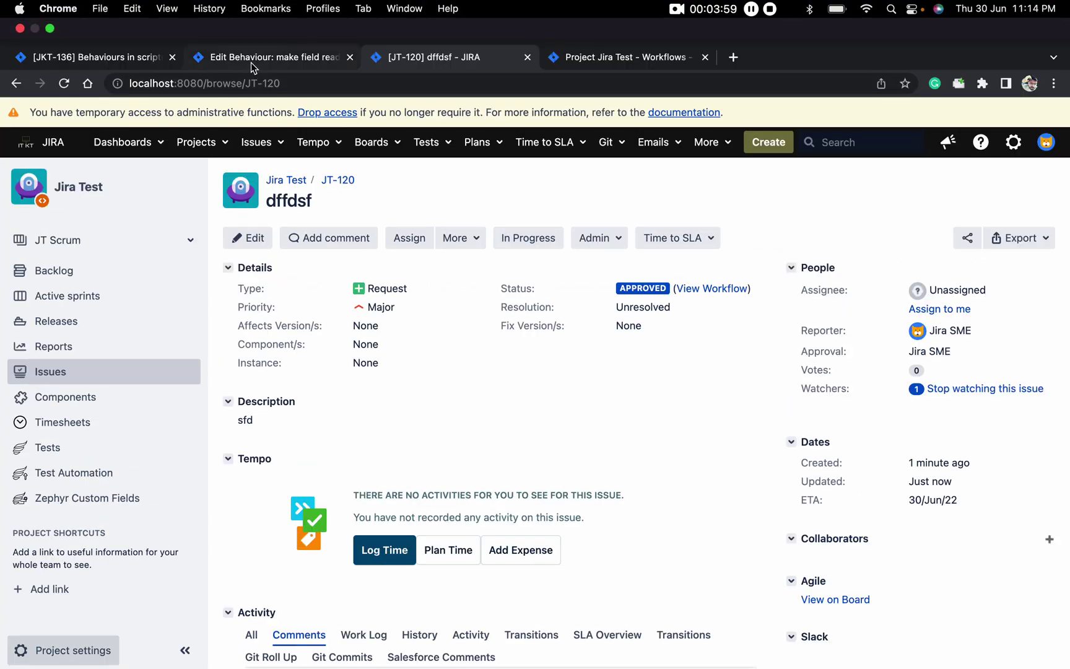
pyautogui.click(273, 17)
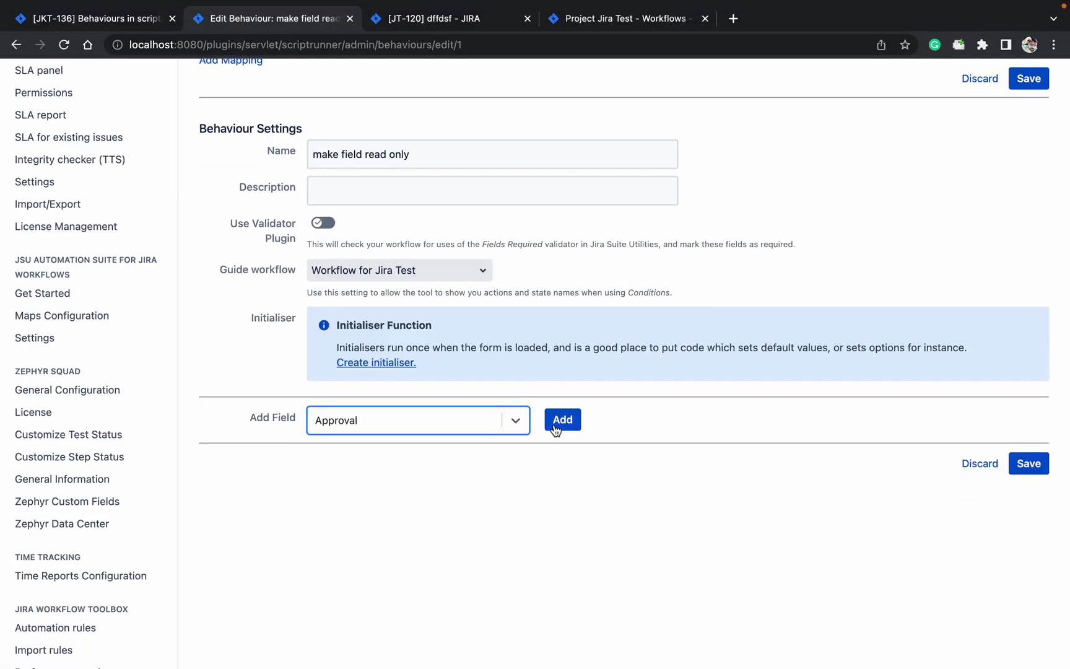
pyautogui.click(555, 426)
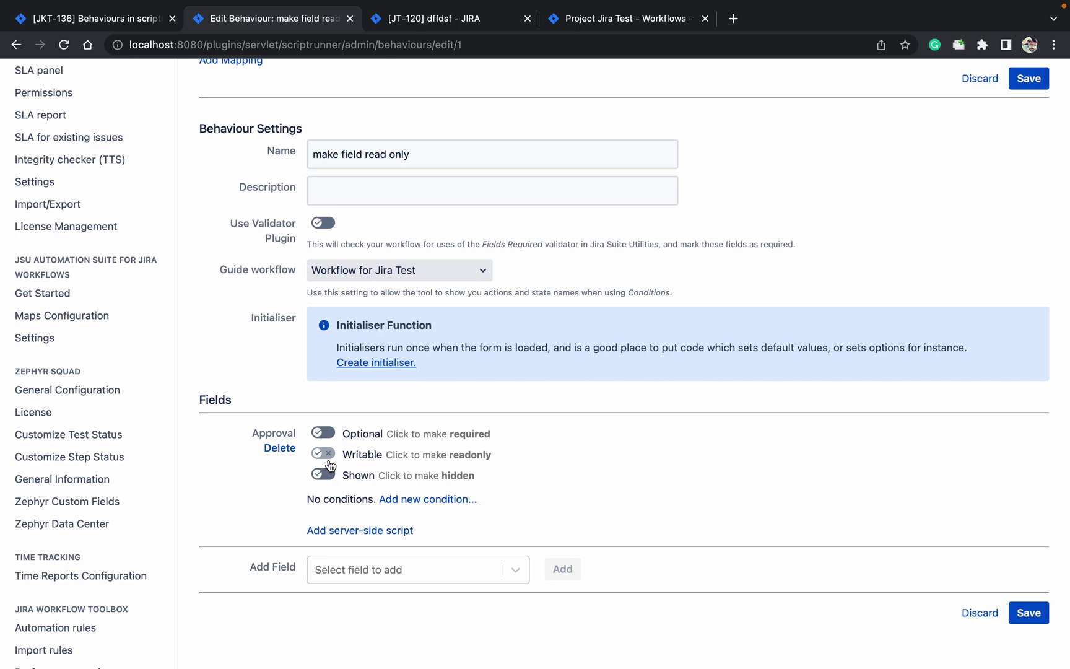
pyautogui.click(329, 461)
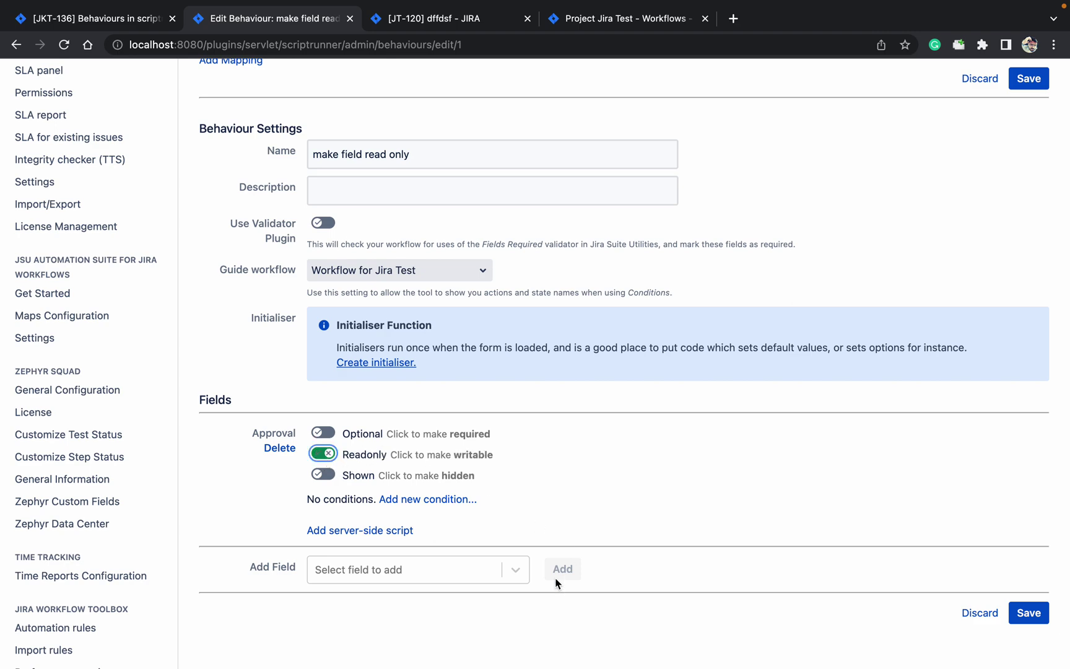
# Give Approval an Except condition for Workflow Step 'Waiting for approval (5)', then save.
pyautogui.click(418, 501)
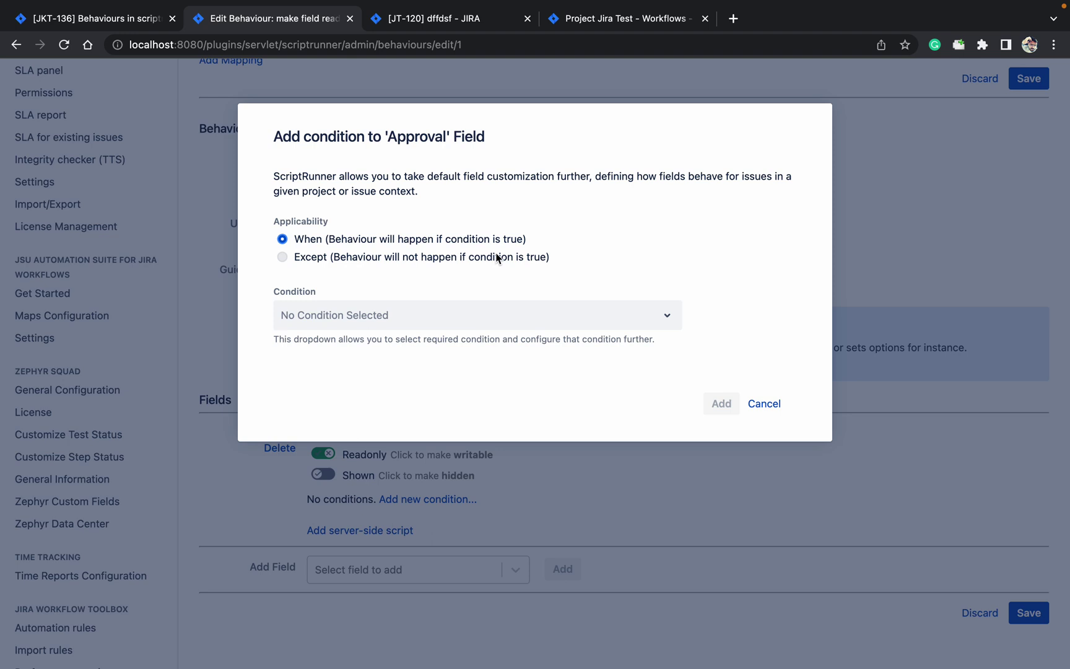
pyautogui.click(341, 259)
pyautogui.click(410, 310)
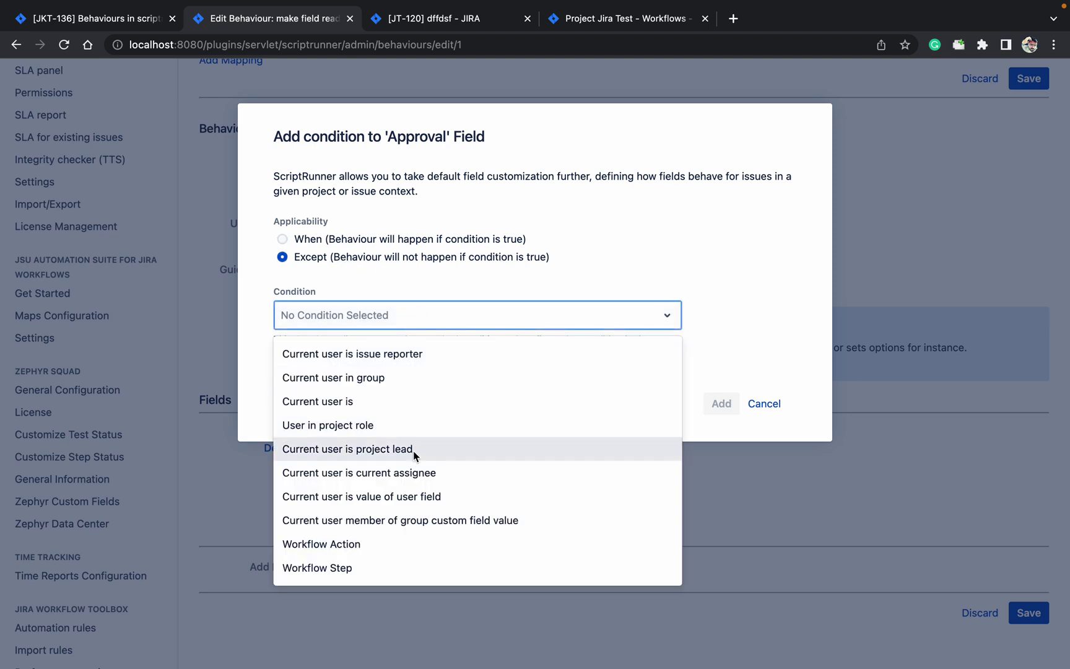
pyautogui.click(399, 569)
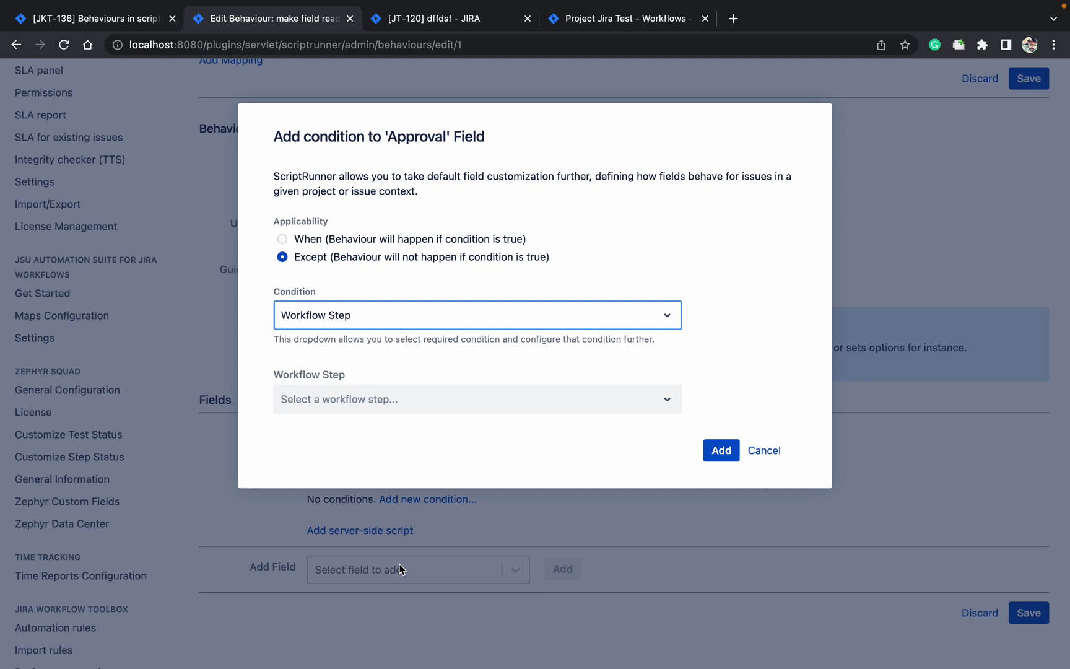
pyautogui.click(375, 405)
pyautogui.click(382, 506)
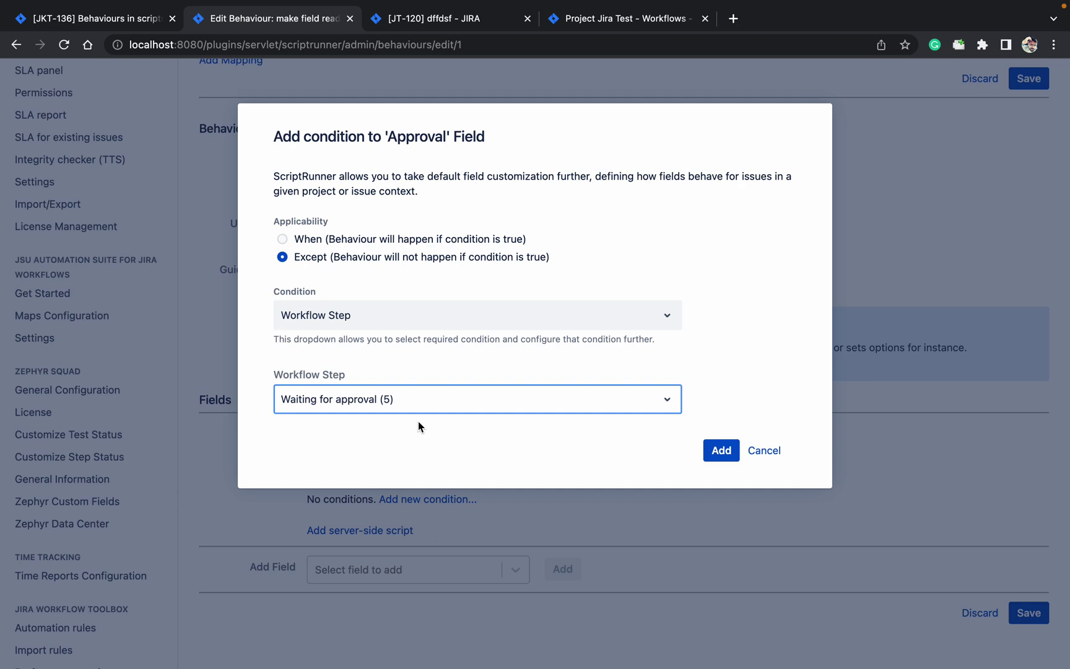
pyautogui.click(726, 453)
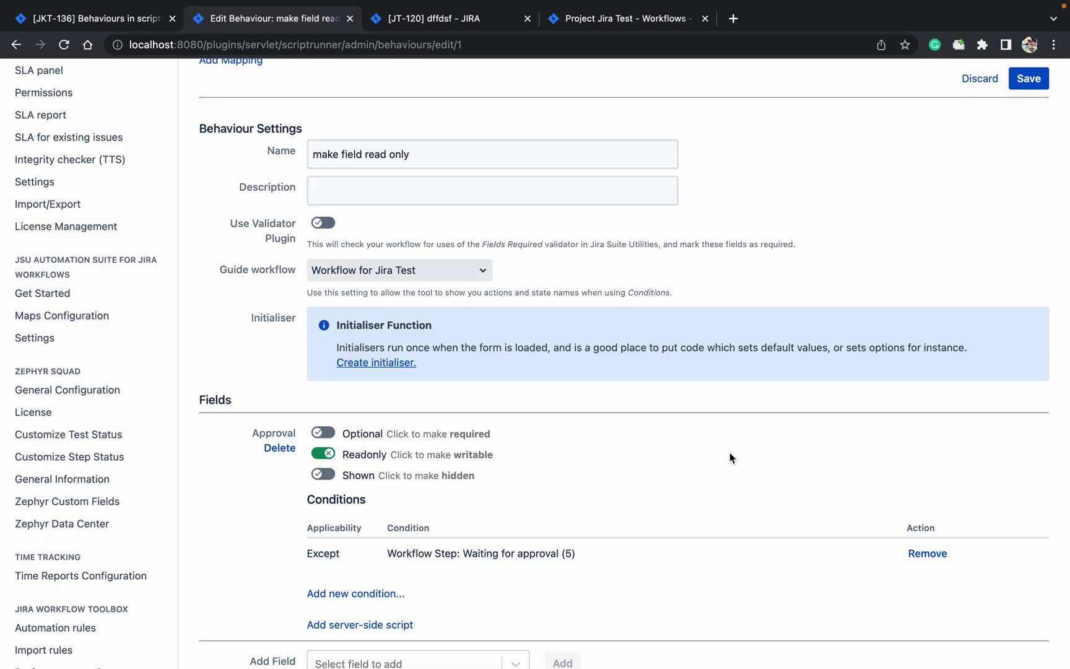
pyautogui.click(1028, 78)
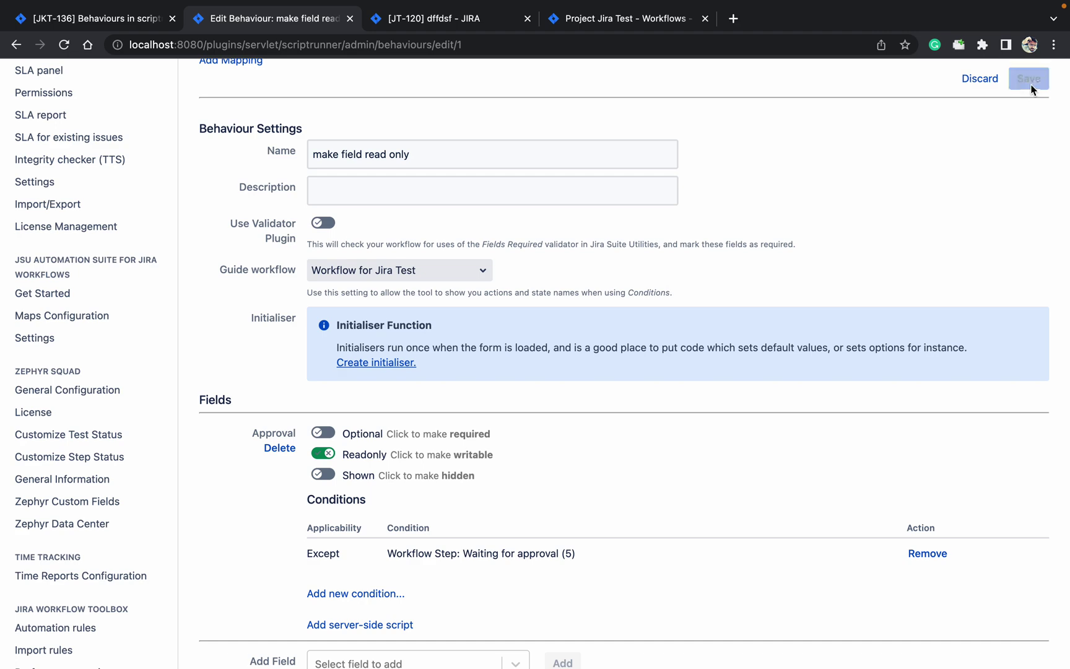
# Reload JT-120 and confirm in the edit form that Approval is read-only.
pyautogui.click(479, 25)
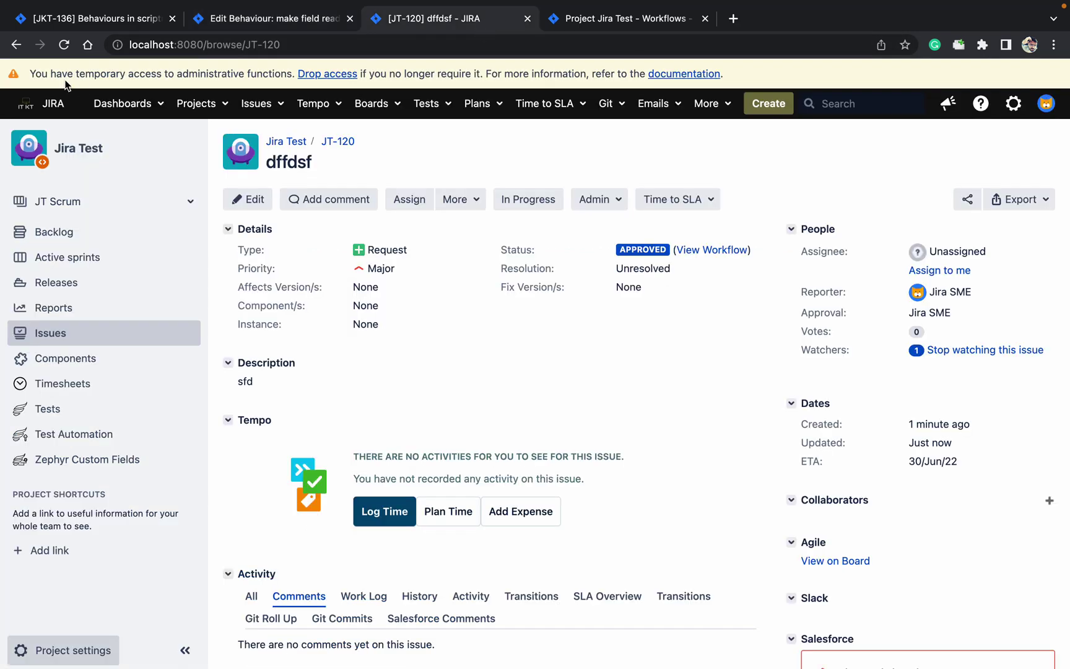
pyautogui.click(64, 45)
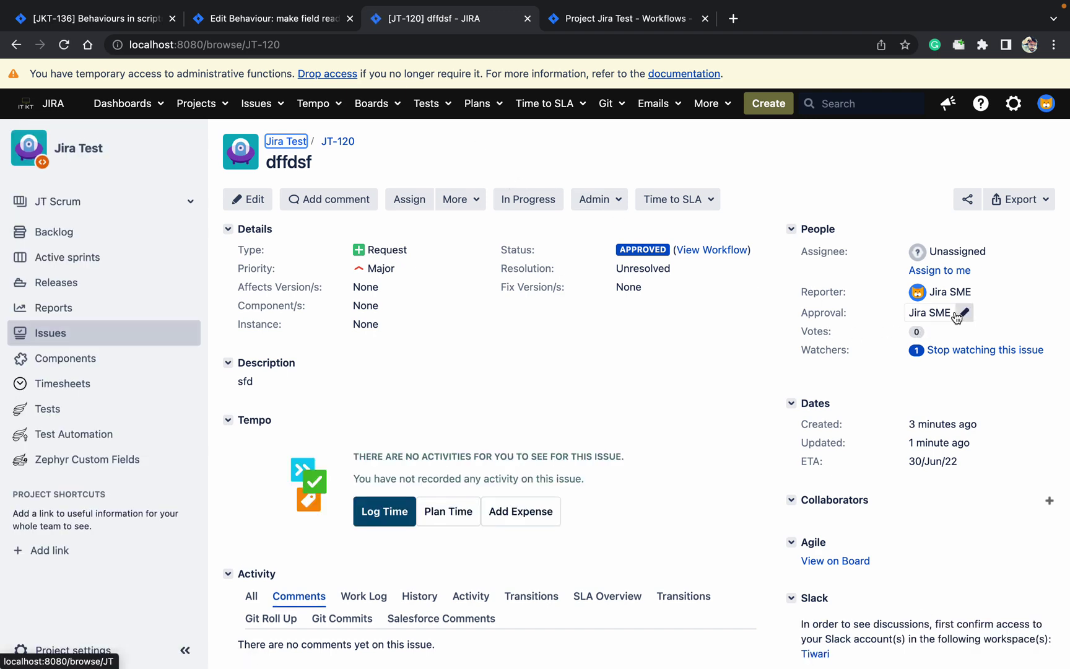
pyautogui.press('e')
pyautogui.scroll(-4, 965, 312)
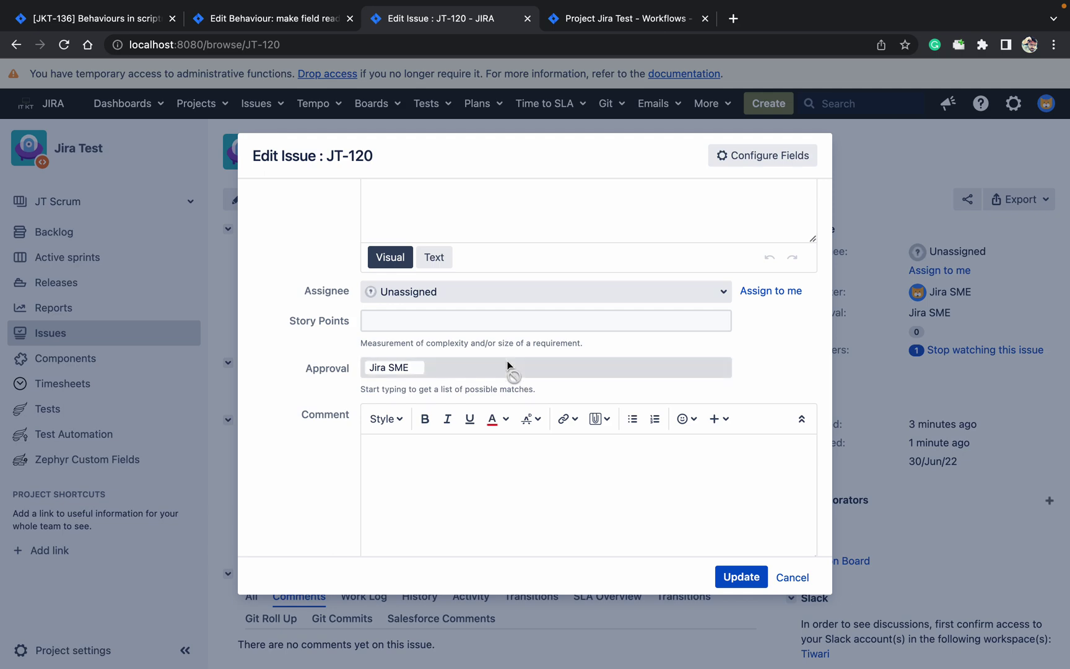
pyautogui.click(804, 578)
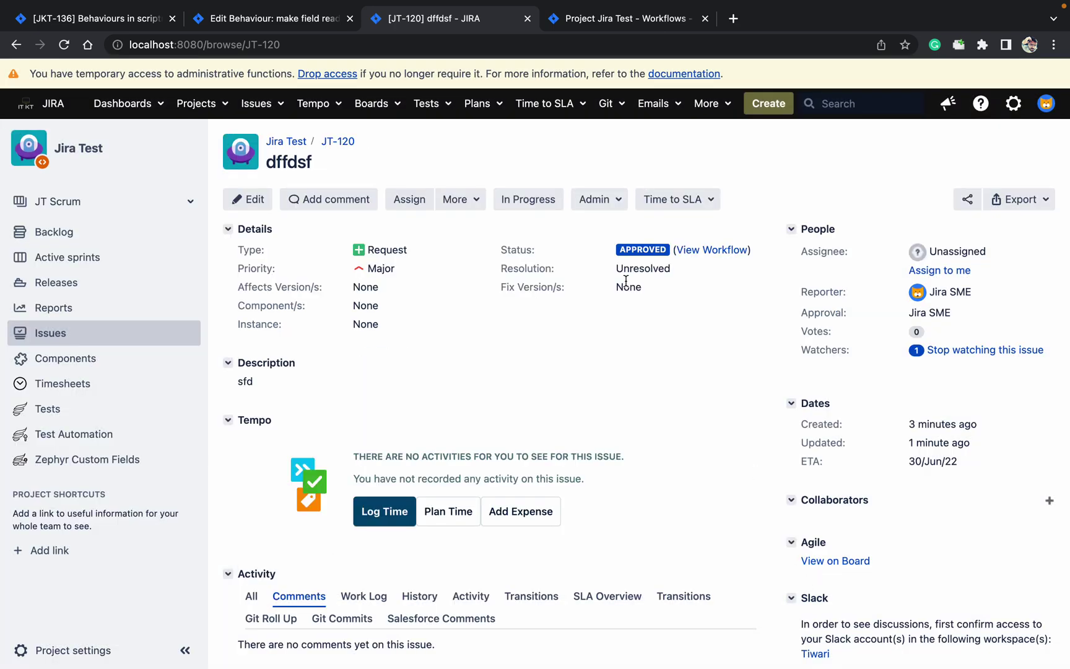
# Move JT-120 to In Progress, recheck Approval is read-only, then close it.
pyautogui.click(529, 202)
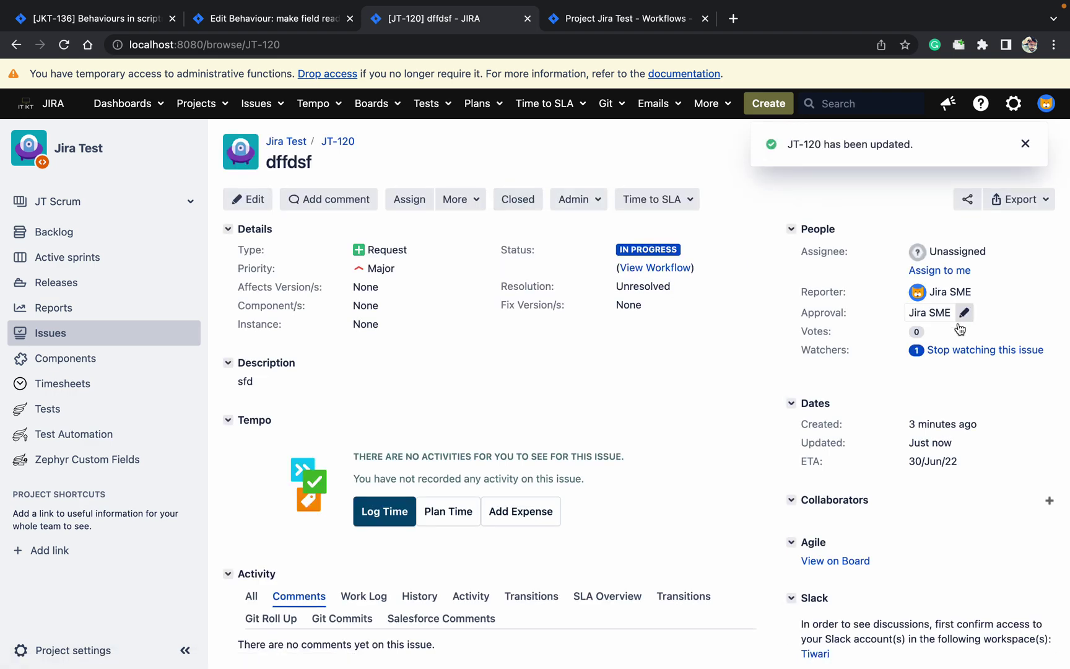
pyautogui.click(959, 323)
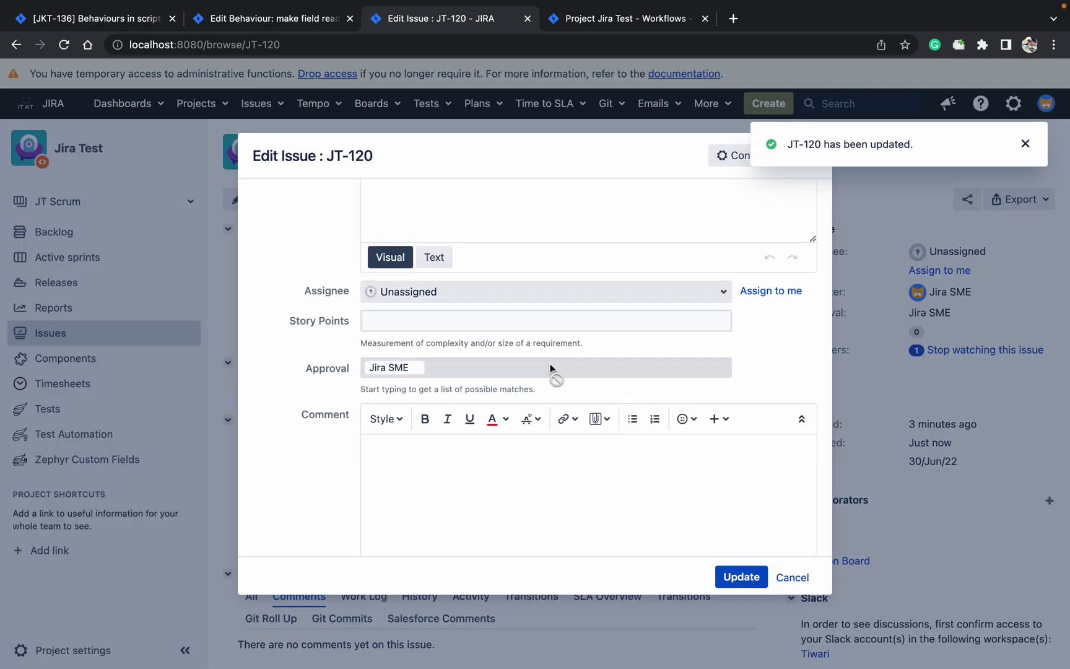
pyautogui.click(793, 577)
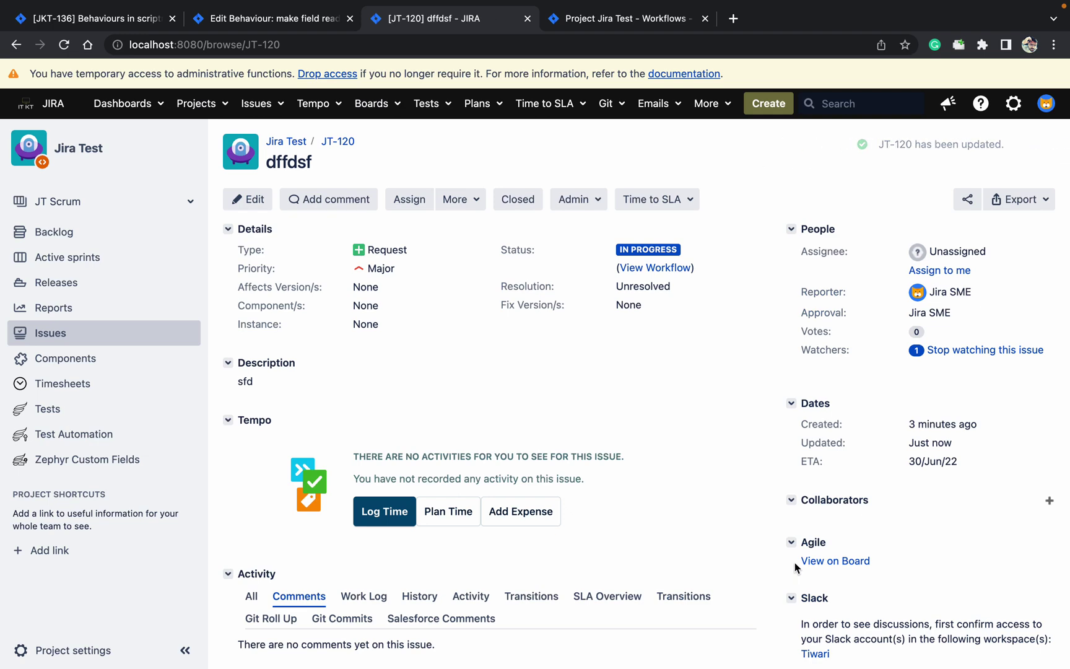
pyautogui.click(532, 204)
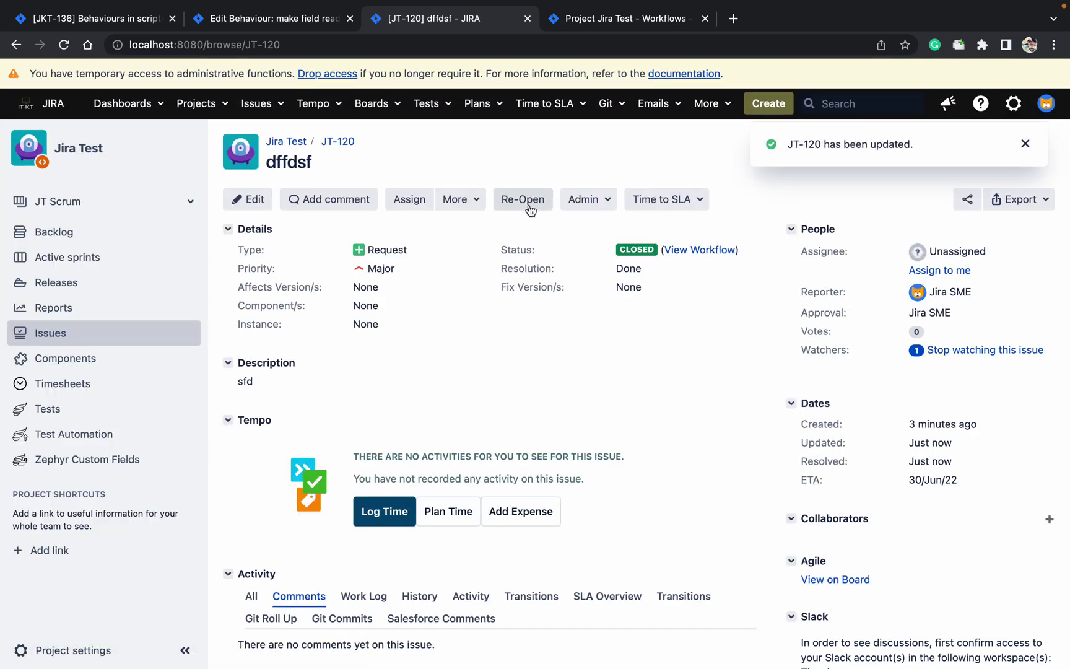
# Reopen JT-120 and confirm its Approval field is read-only in the edit form.
pyautogui.click(529, 210)
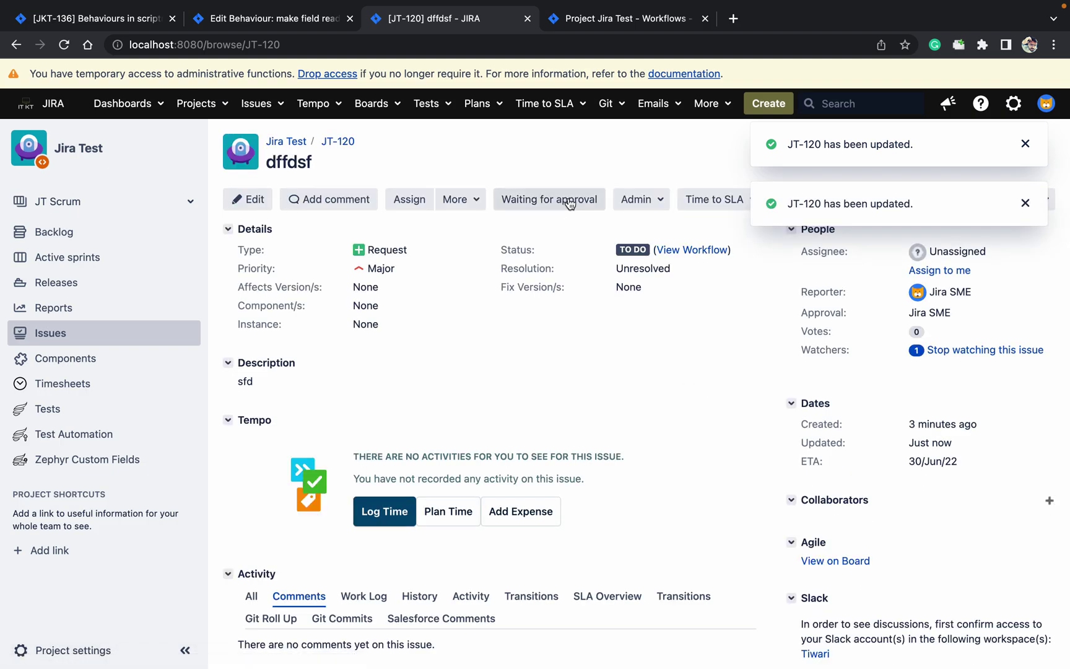
pyautogui.click(964, 314)
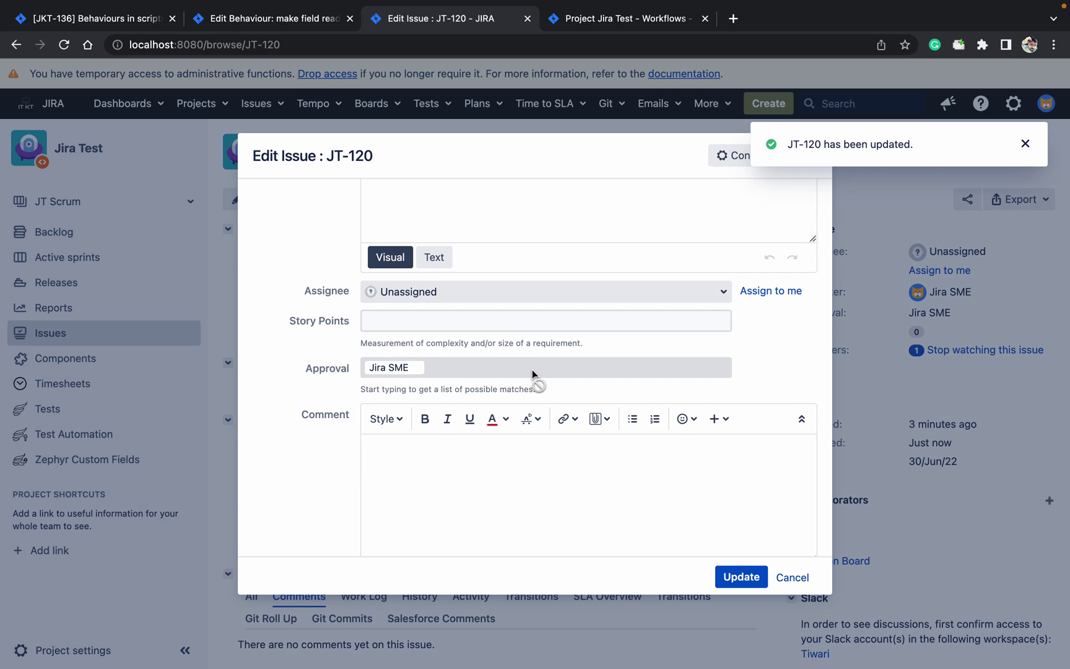
pyautogui.click(793, 578)
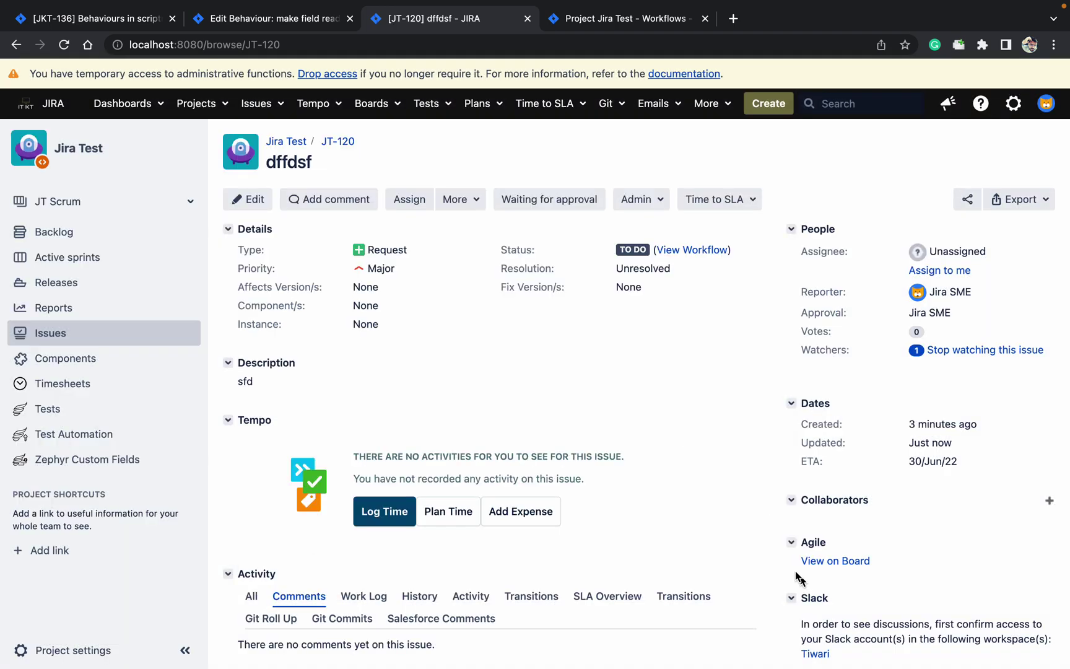
# Move JT-120 to Waiting for approval and add a second user to its Approval field.
pyautogui.click(534, 212)
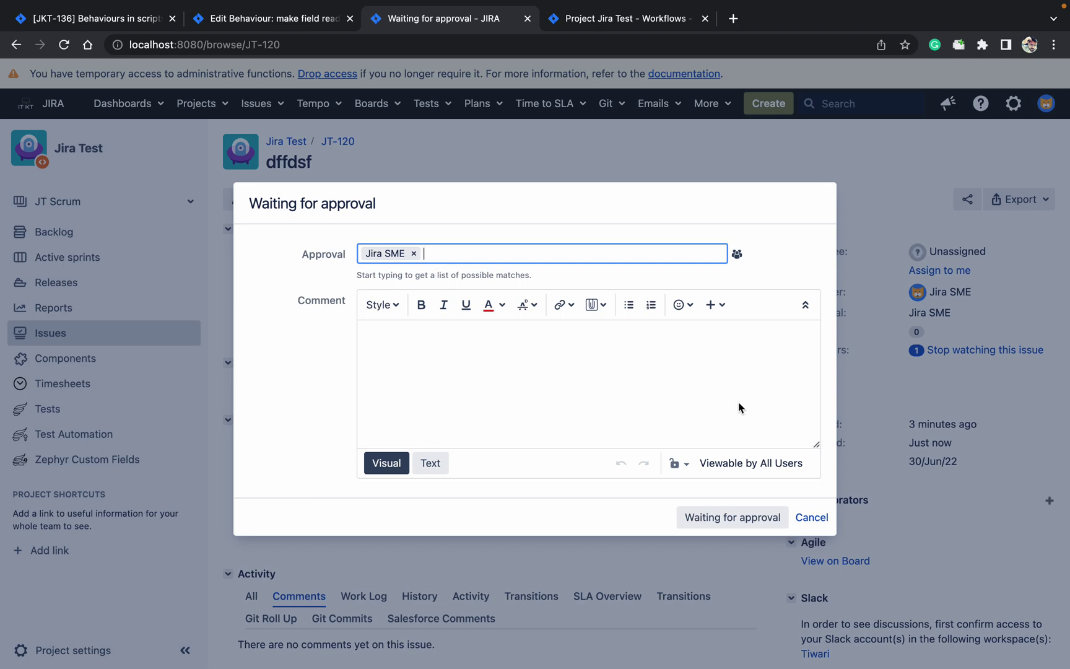
pyautogui.click(746, 513)
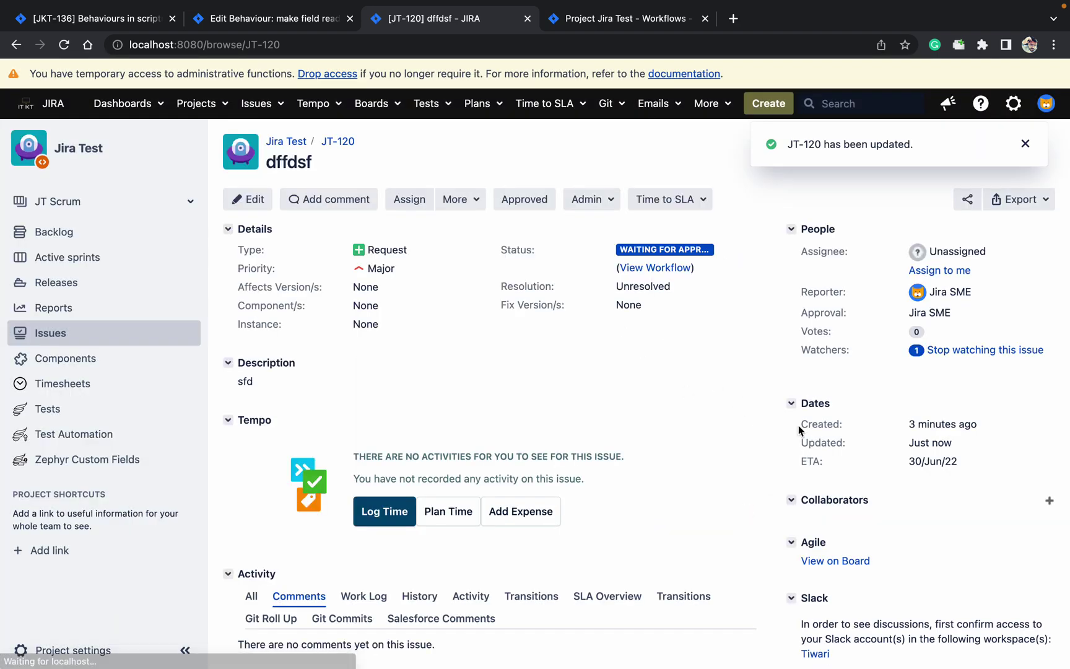
pyautogui.click(965, 313)
pyautogui.write('ji')
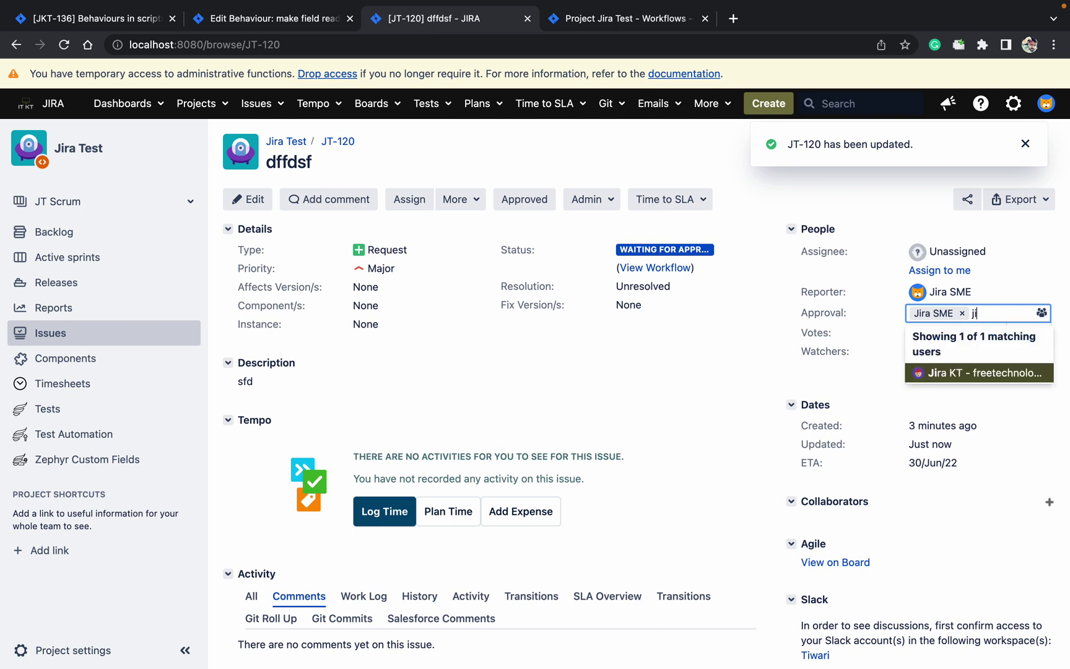
pyautogui.press('Return')
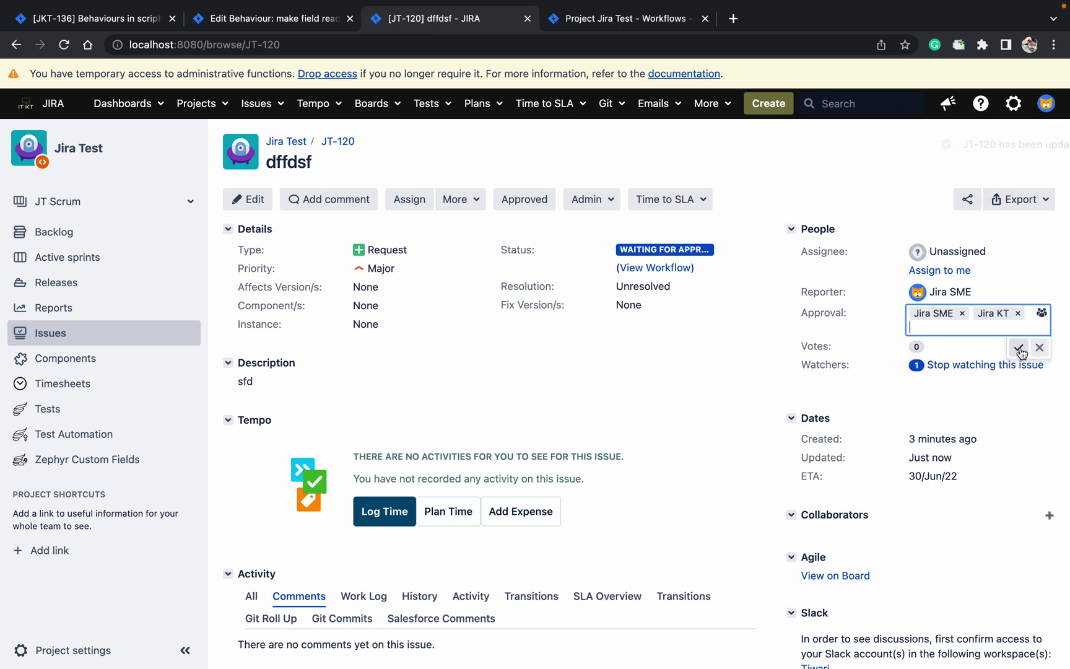
pyautogui.click(1019, 348)
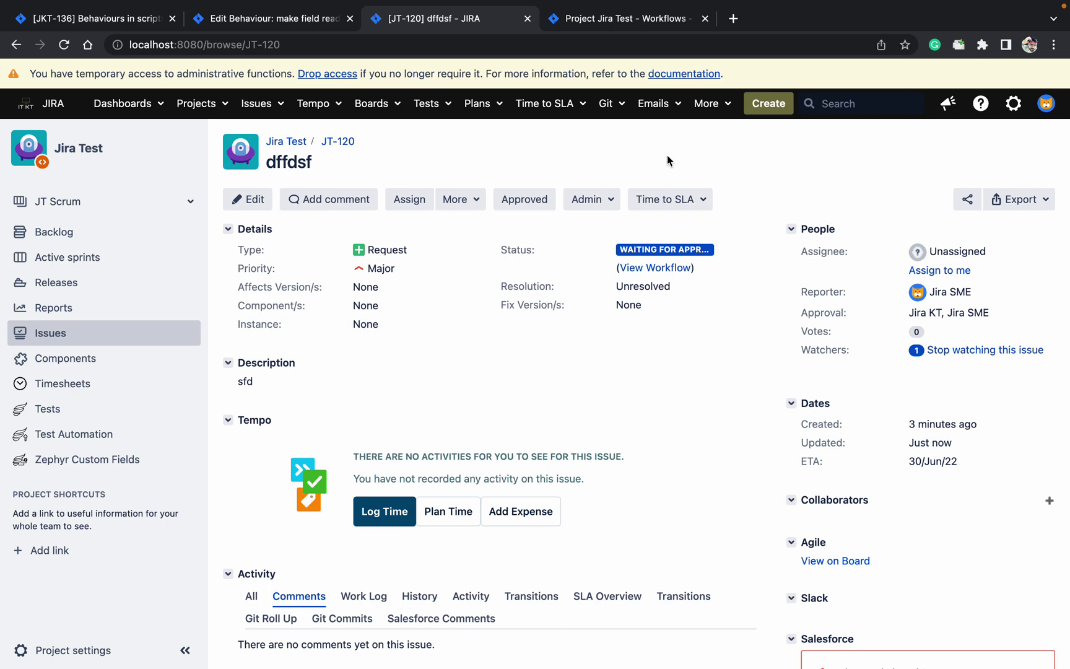
# Check the 'make field read only' behaviour still shows Approval read-only except at Waiting for approval (5).
pyautogui.click(315, 20)
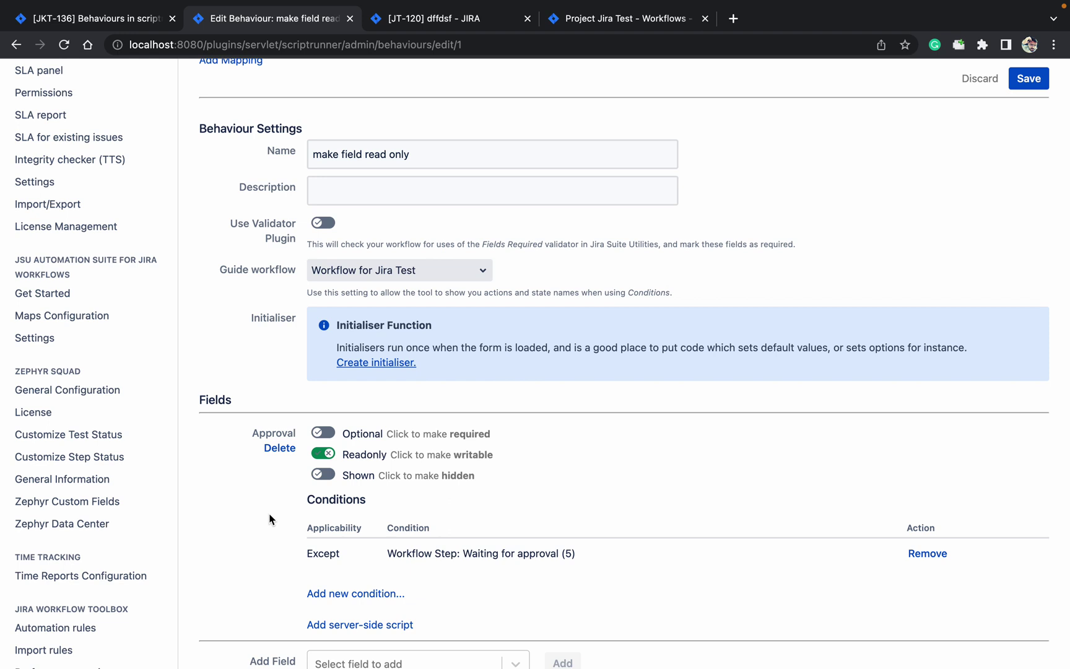
pyautogui.scroll(-3, 269, 519)
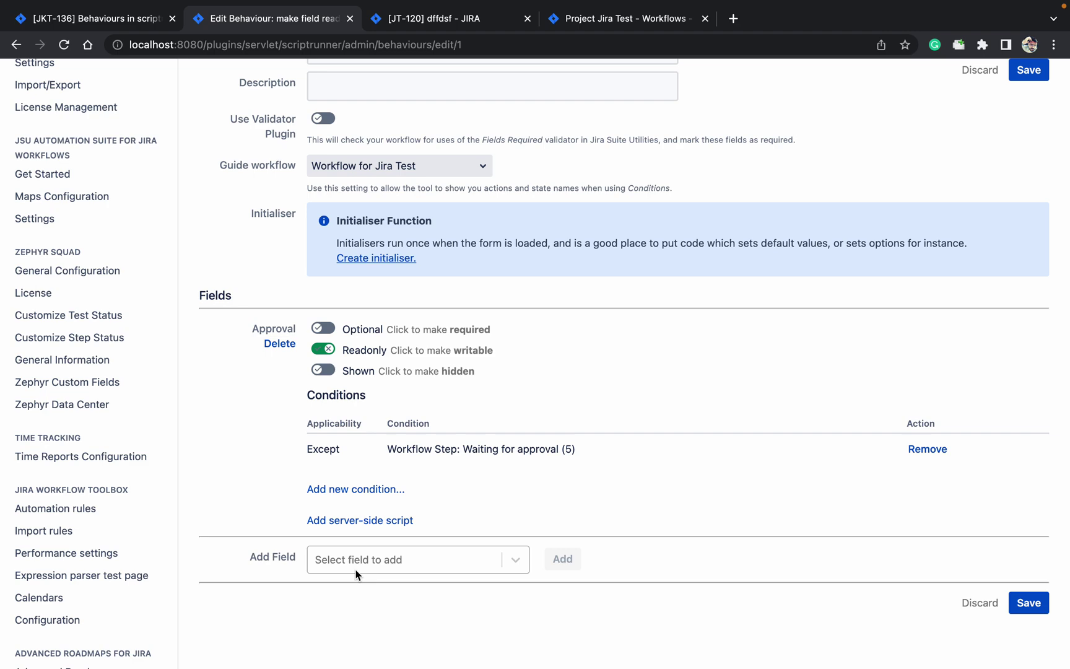
pyautogui.click(377, 566)
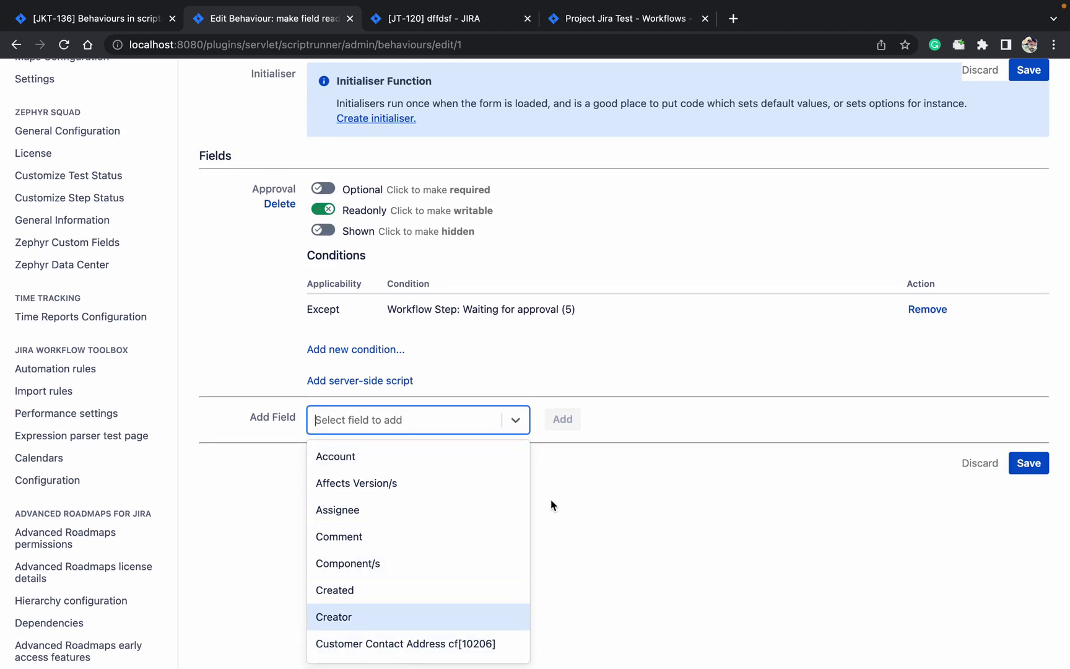
pyautogui.click(617, 558)
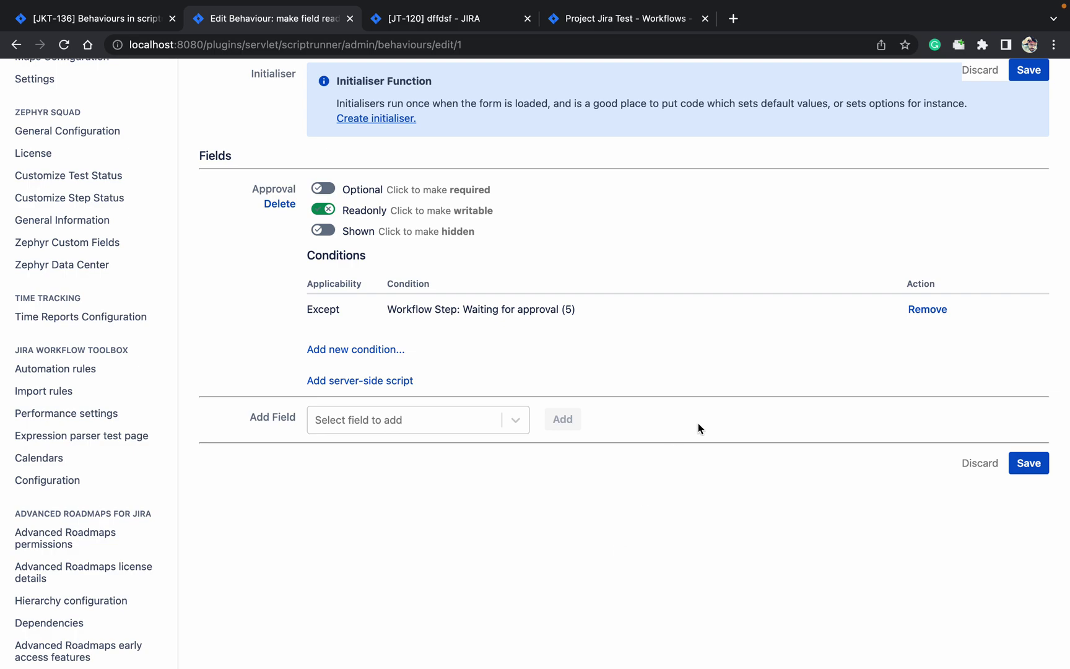